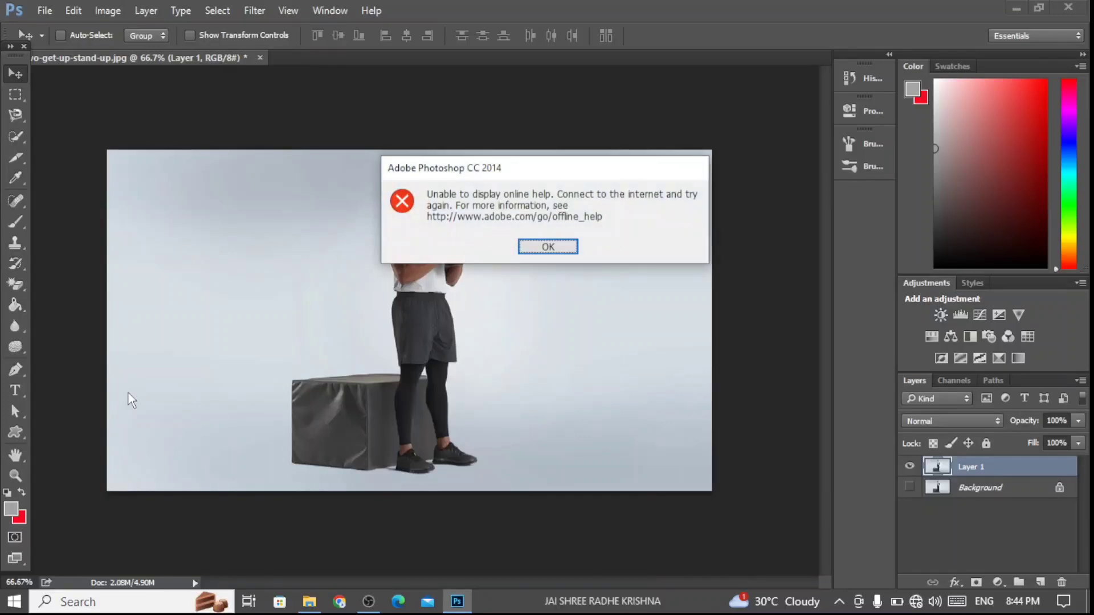
# Step: Dismiss the 'Unable to display online help' error dialog to reveal the man-and-box photo
pyautogui.click(567, 250)
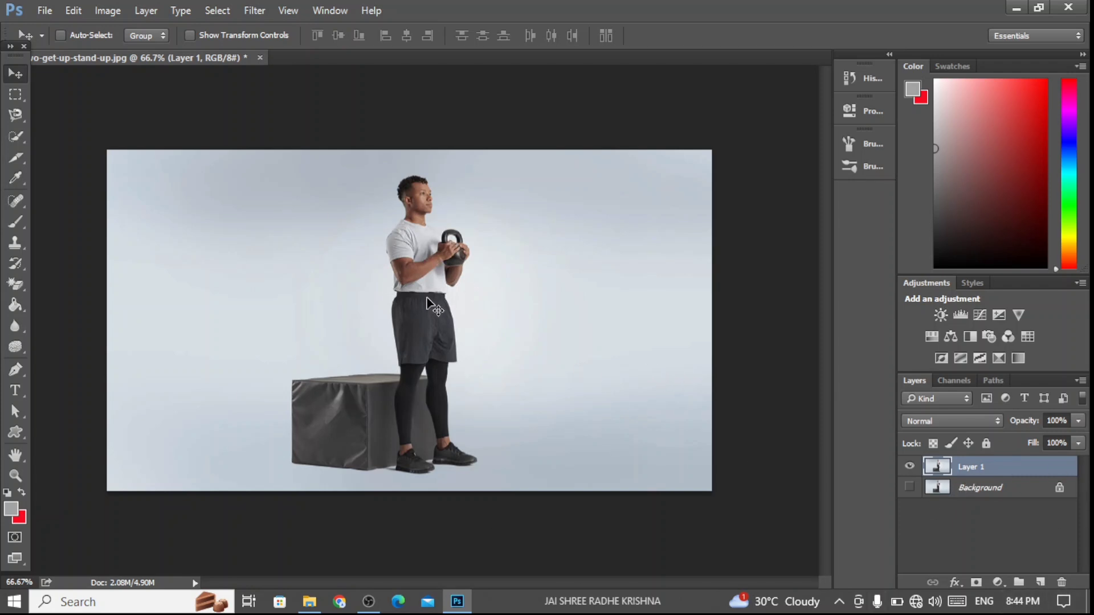
# Step: Select the left grey background with the Magic Wand and delete it to transparency
pyautogui.click(14, 128)
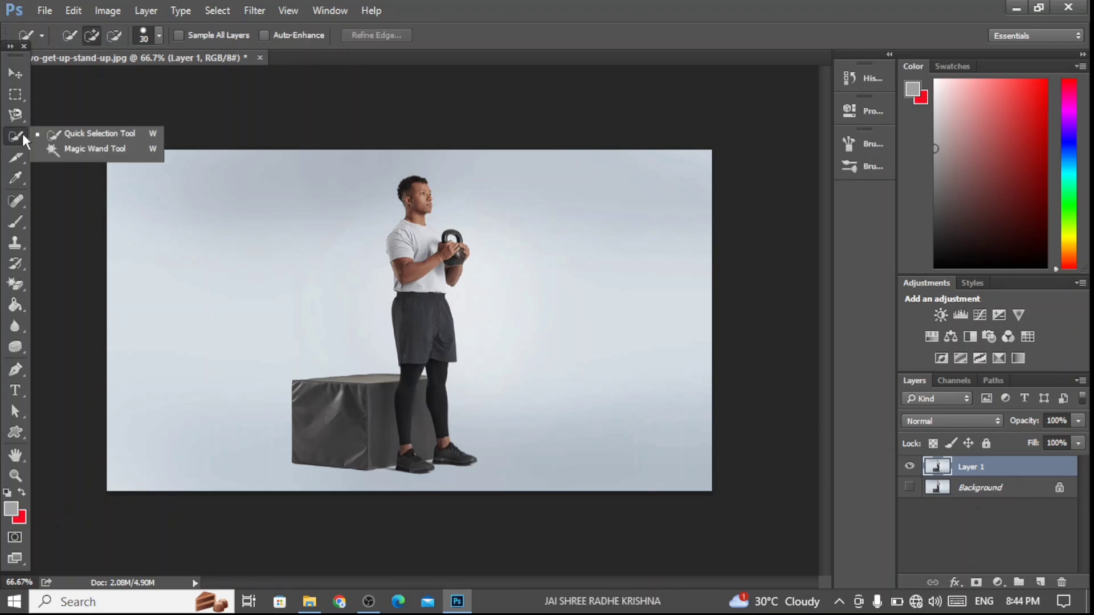
pyautogui.click(112, 150)
pyautogui.click(205, 210)
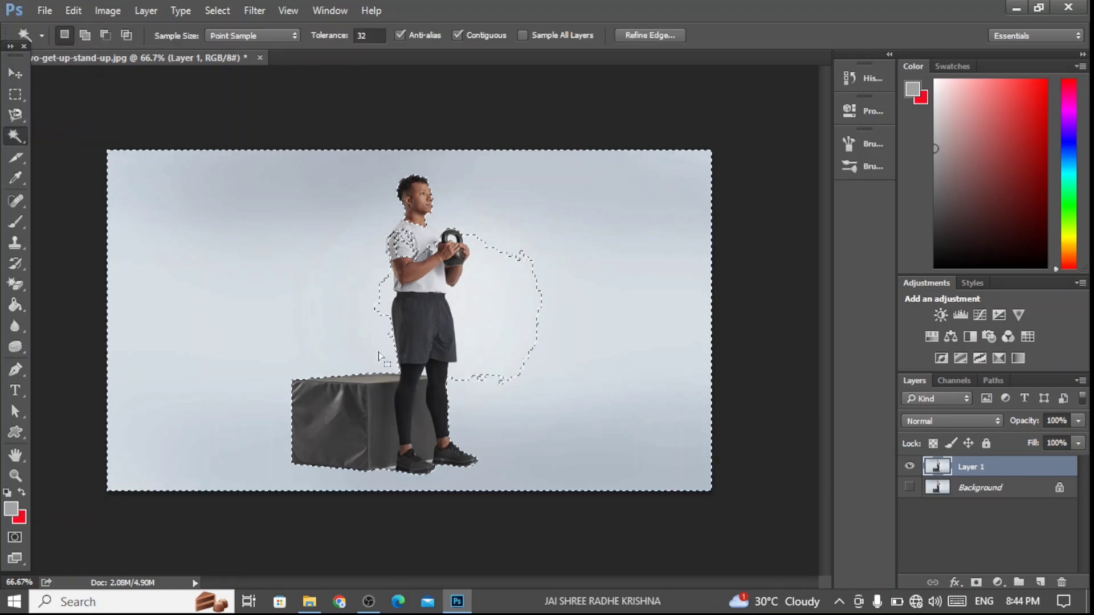
pyautogui.click(268, 234)
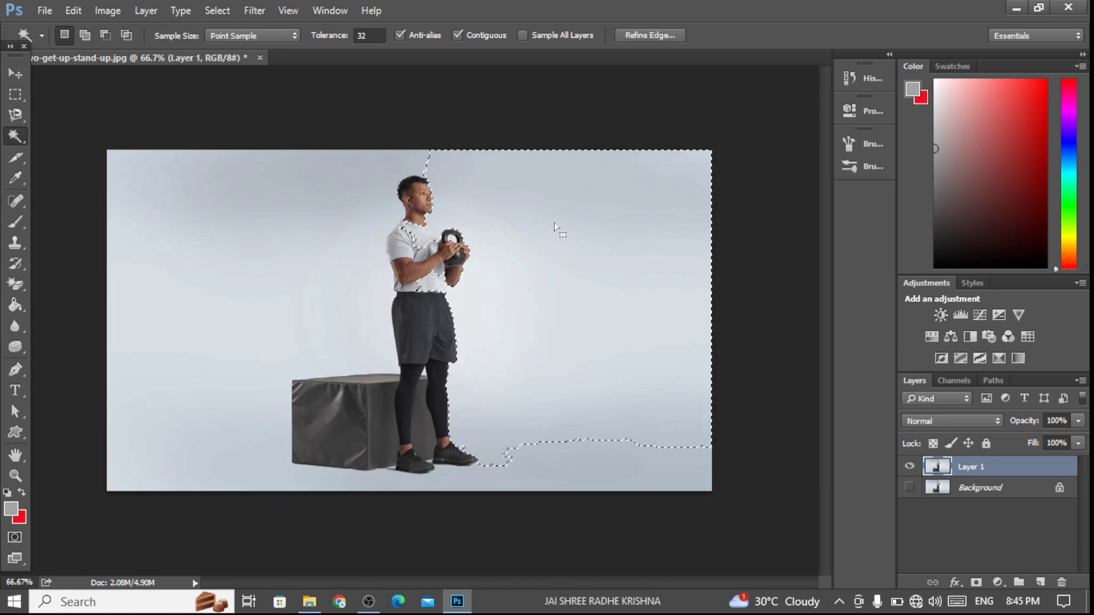
pyautogui.click(574, 221)
pyautogui.click(218, 254)
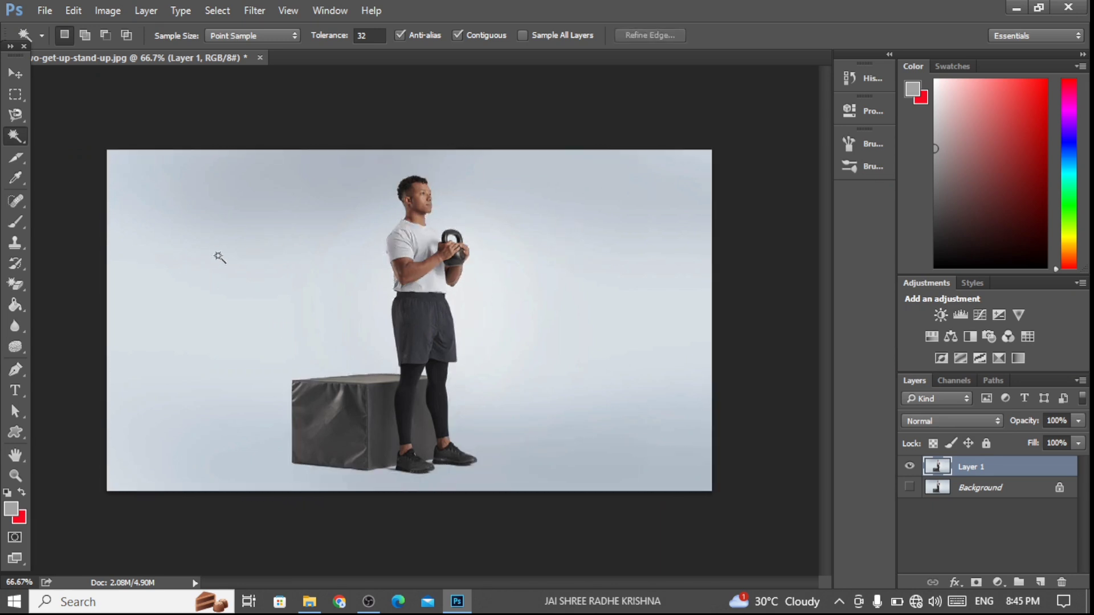
pyautogui.click(229, 252)
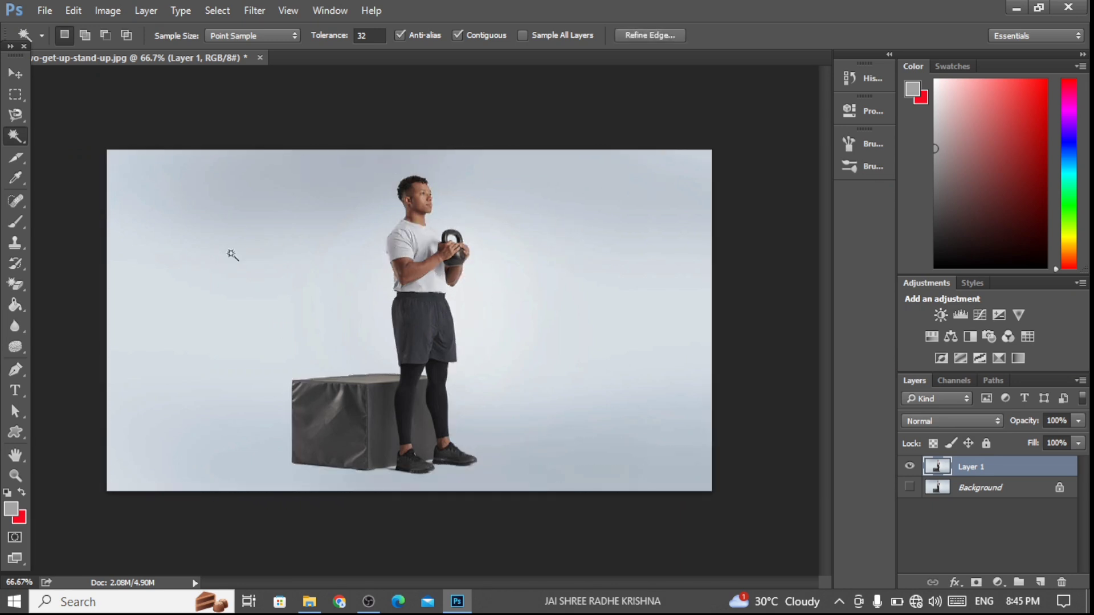
pyautogui.click(290, 207)
pyautogui.click(331, 273)
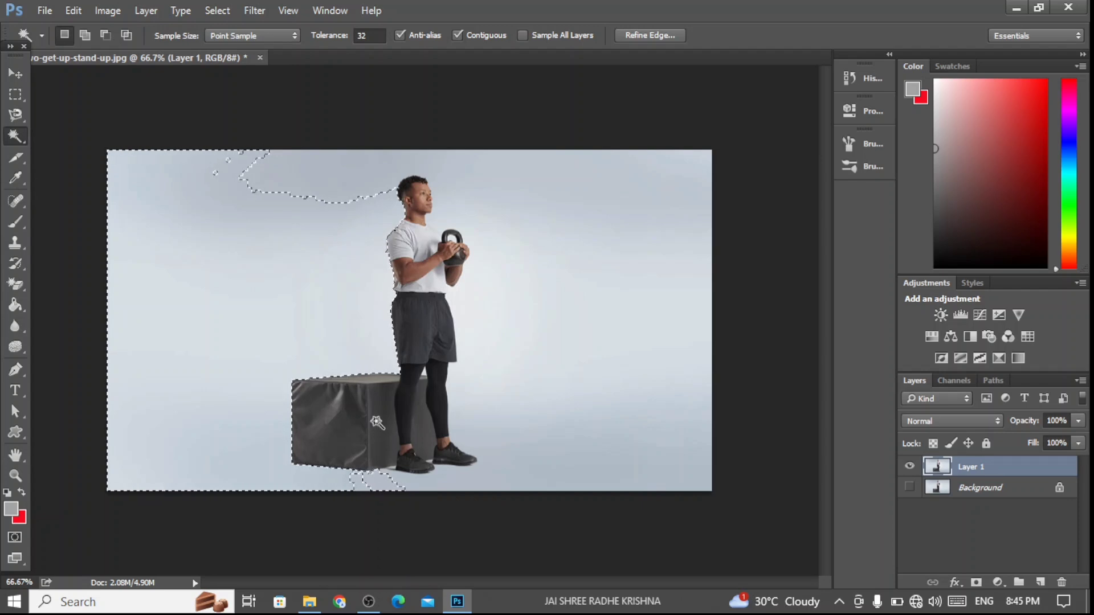
pyautogui.press('Delete')
pyautogui.hotkey('ctrl', 'd')
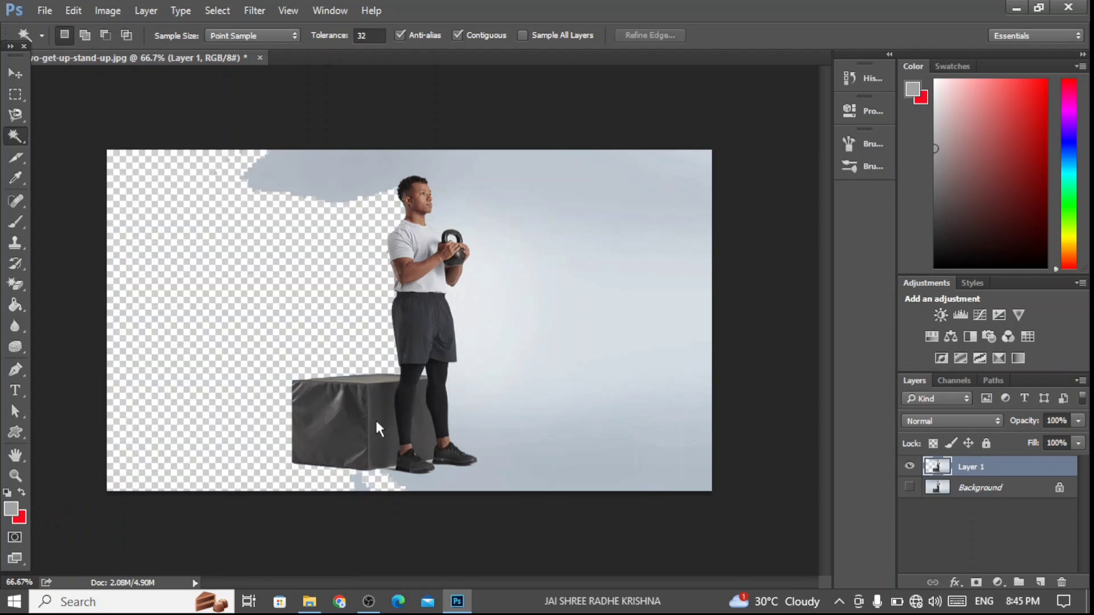
# Step: Cut away the upper and lower grey background and the small bluish spot below the box
pyautogui.click(392, 170)
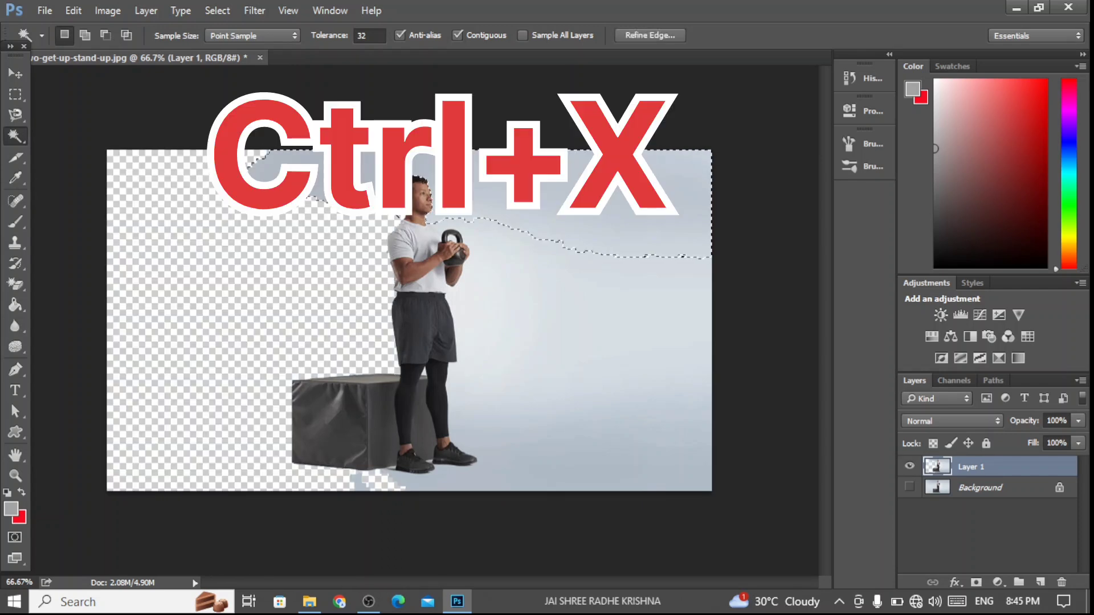
pyautogui.hotkey('ctrl', 'x')
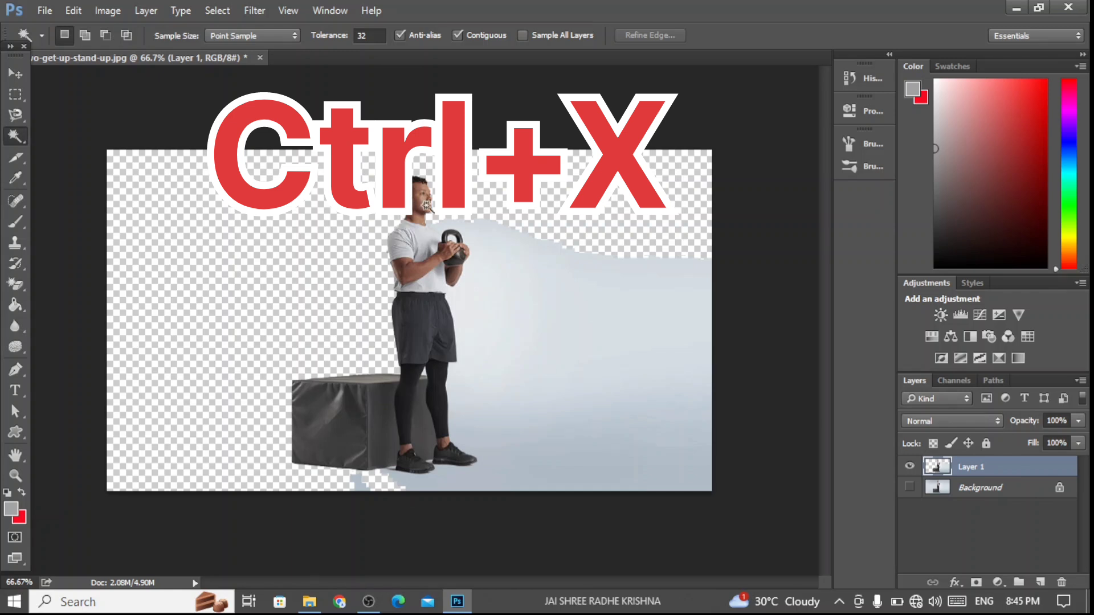
pyautogui.click(541, 299)
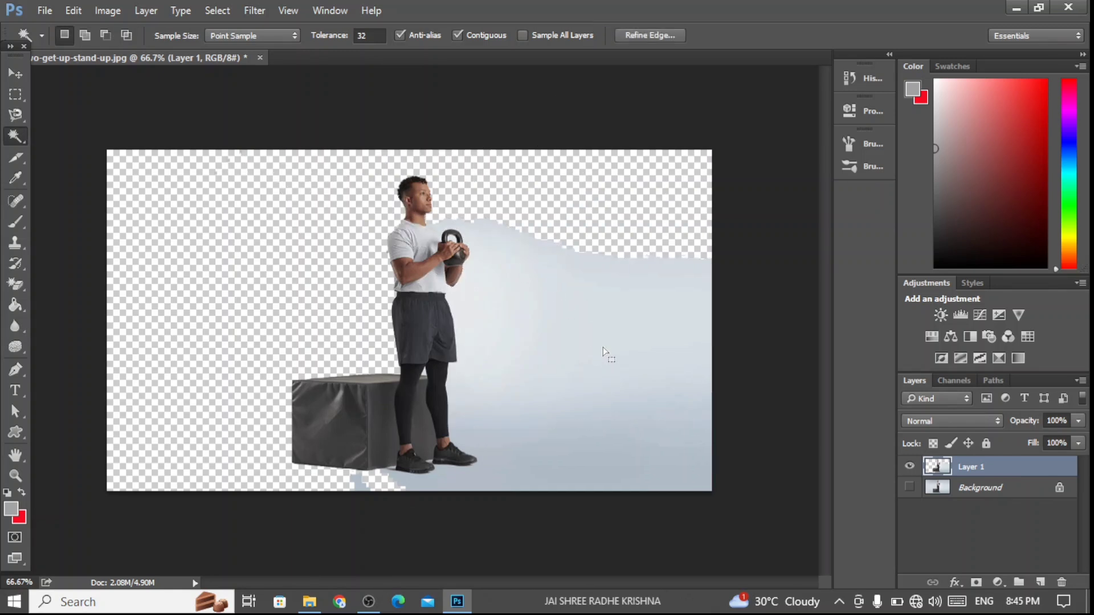
pyautogui.click(544, 485)
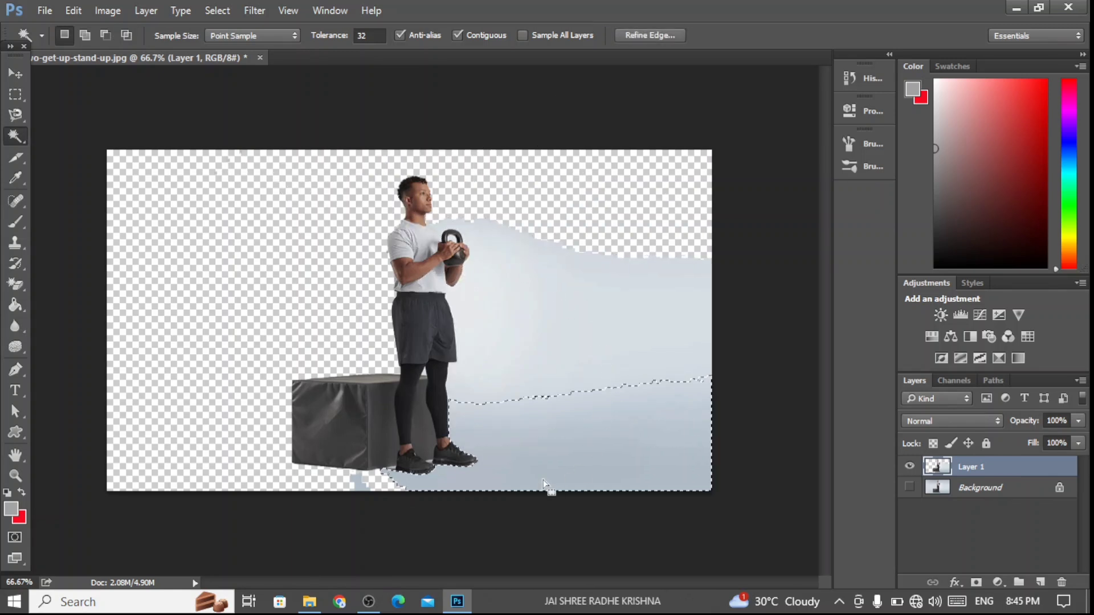
pyautogui.hotkey('ctrl', 'x')
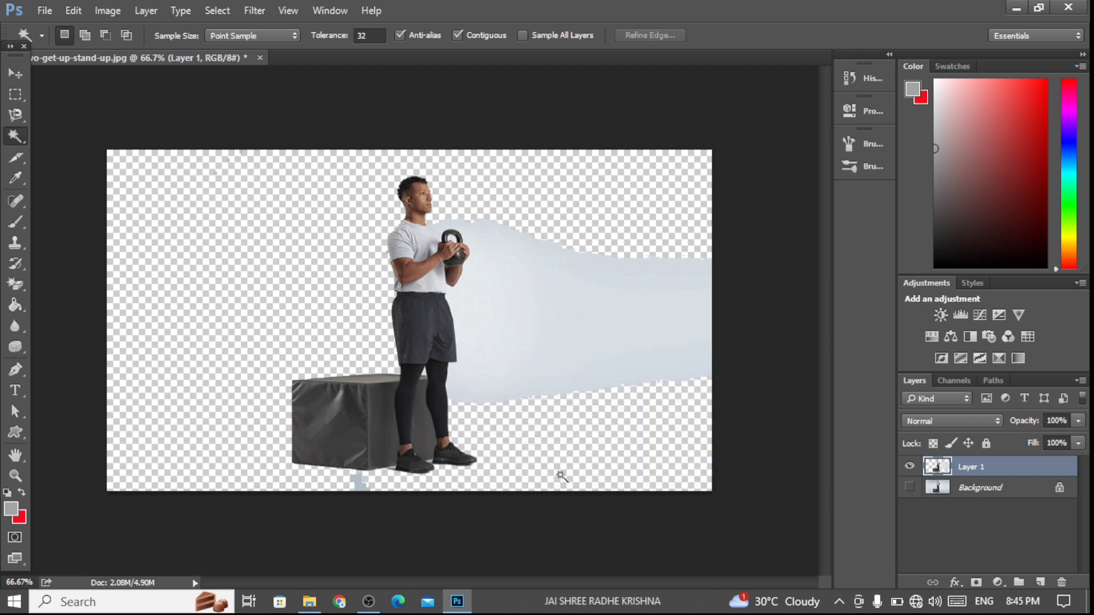
pyautogui.click(359, 483)
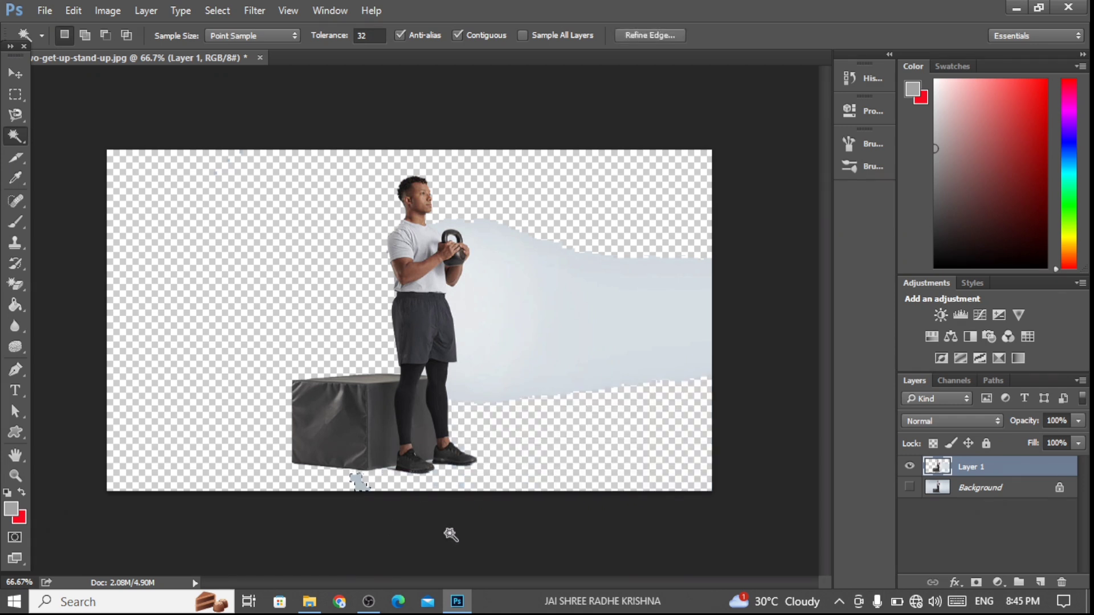
pyautogui.hotkey('ctrl', 'x')
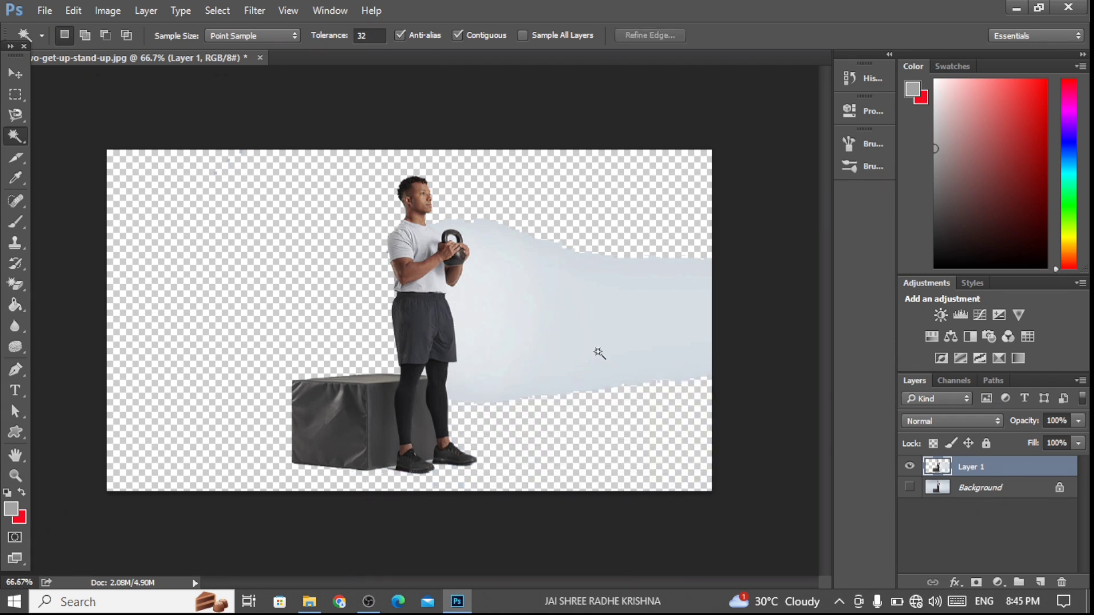
# Step: Try Magic Wand selections on the pale band behind the man, deselecting each attempt
pyautogui.click(599, 358)
pyautogui.hotkey('ctrl', 'd')
pyautogui.click(536, 387)
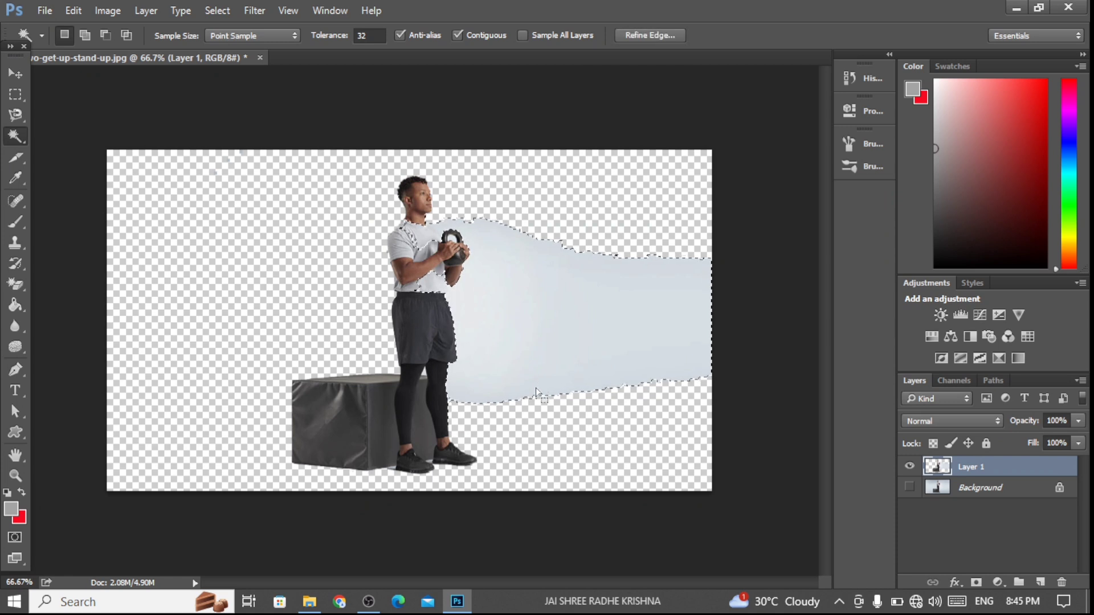
pyautogui.hotkey('ctrl', 'd')
pyautogui.click(519, 368)
pyautogui.hotkey('ctrl', 'd')
pyautogui.click(521, 374)
pyautogui.hotkey('ctrl', 'd')
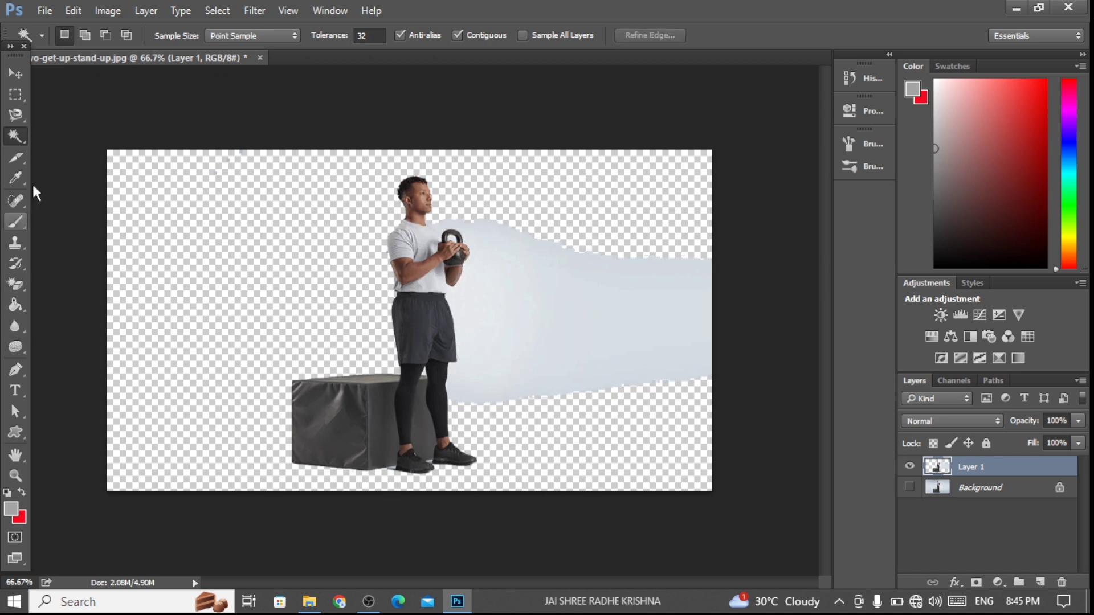
# Step: Try selecting the pale band with the Quick Selection Tool, undo the extra area, and deselect
pyautogui.rightClick(21, 139)
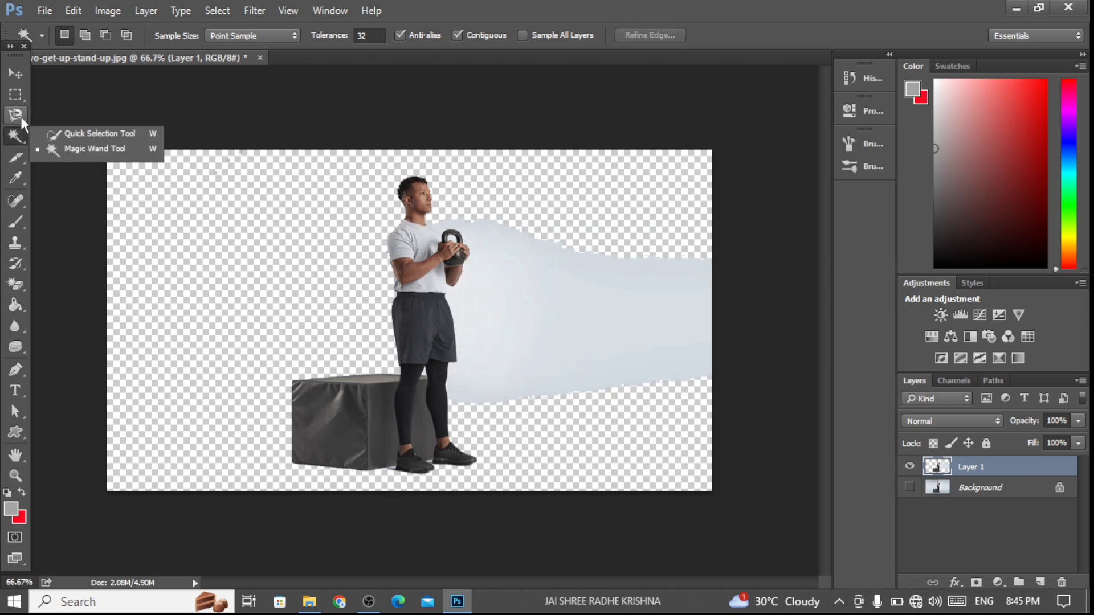
pyautogui.click(104, 135)
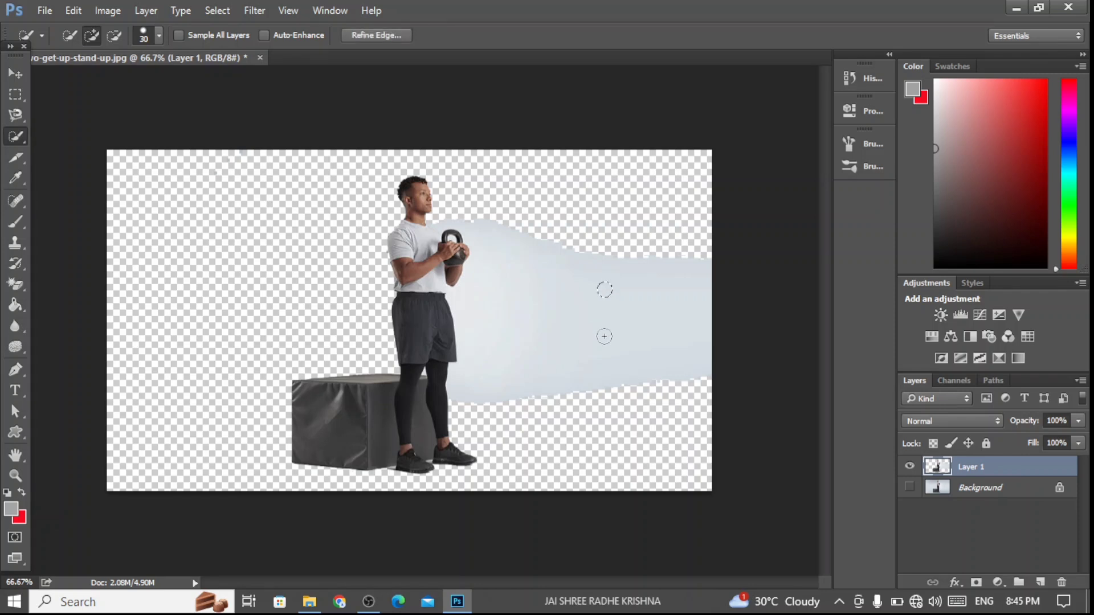
pyautogui.moveTo(536, 276); pyautogui.dragTo(551, 296)
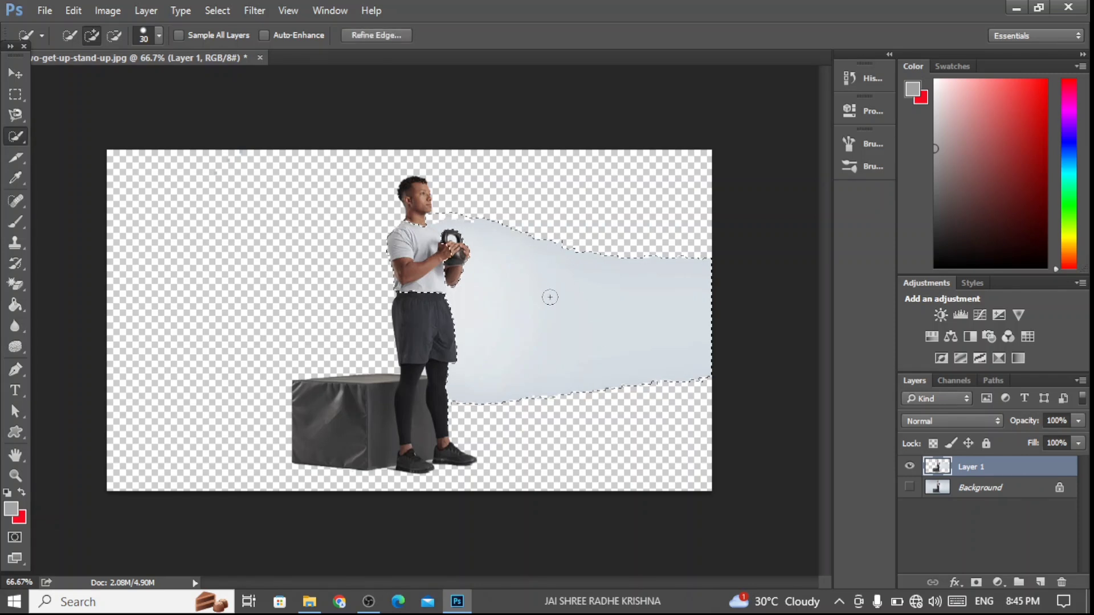
pyautogui.moveTo(478, 443)
pyautogui.mouseDown()
pyautogui.moveTo(501, 337)
pyautogui.moveTo(523, 337)
pyautogui.moveTo(576, 426)
pyautogui.mouseUp()
pyautogui.hotkey('ctrl', 'z')
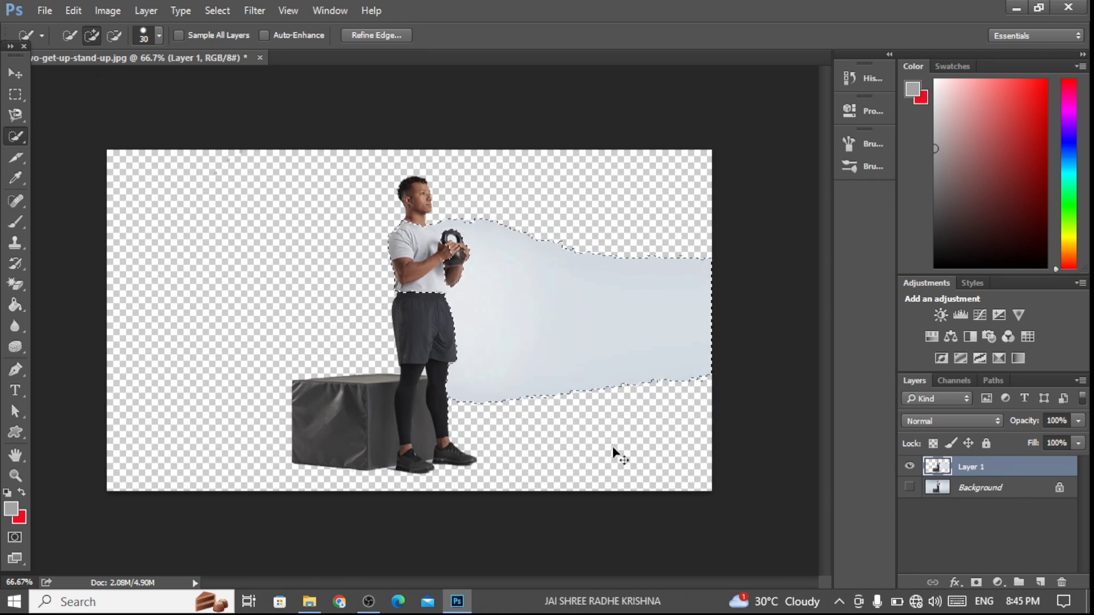
pyautogui.hotkey('ctrl', 'd')
# Step: Attempt a quick selection of the man and pale band together, then discard it
pyautogui.click(554, 403)
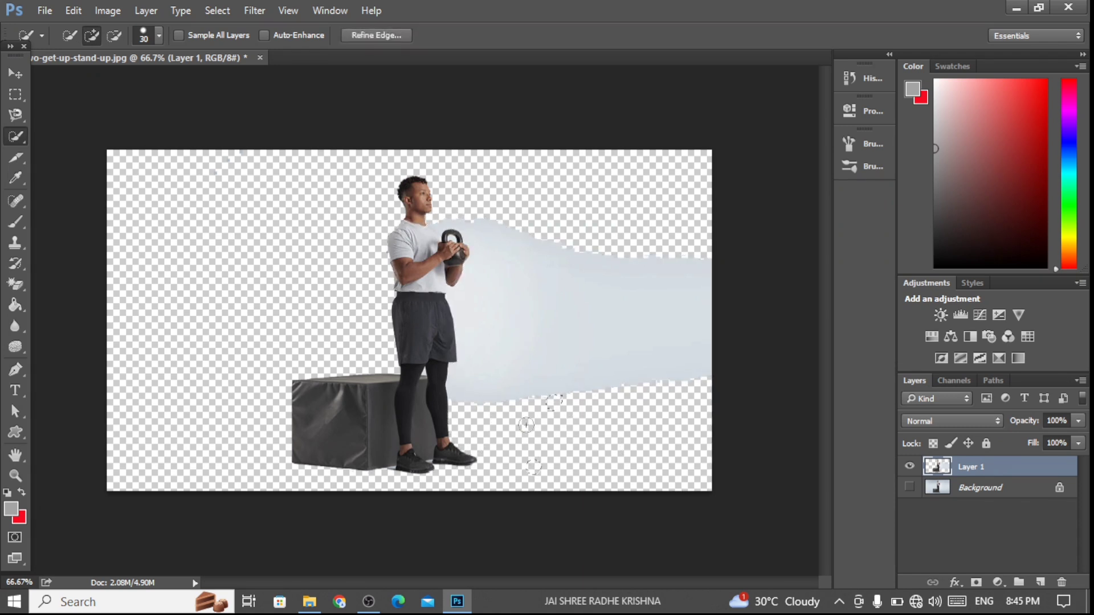
pyautogui.moveTo(526, 424); pyautogui.dragTo(552, 332)
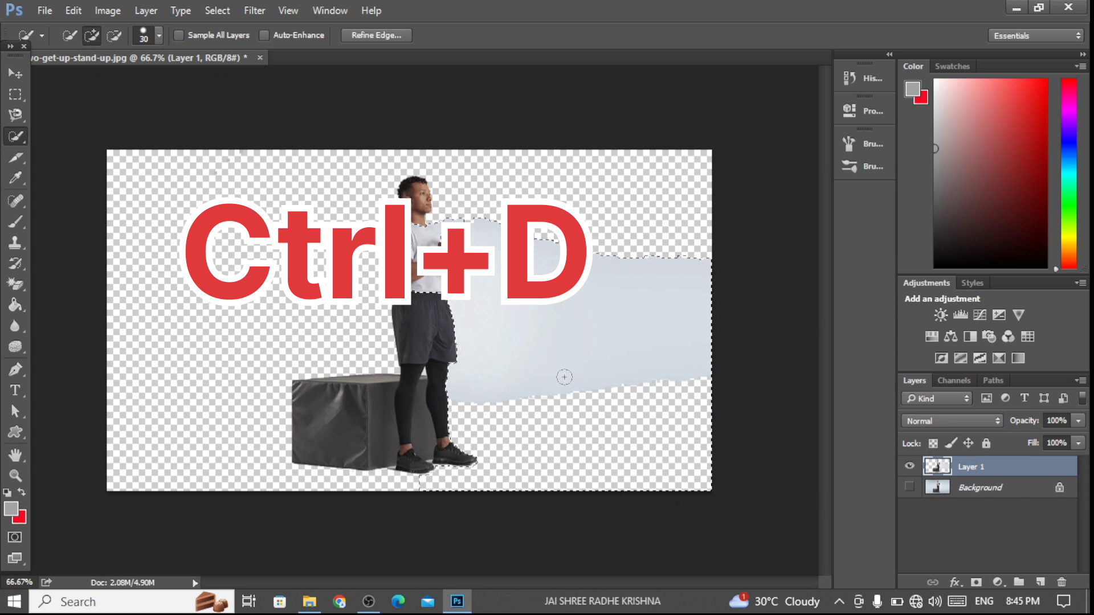
pyautogui.keyDown('alt'); pyautogui.click(538, 440); pyautogui.keyUp('alt')
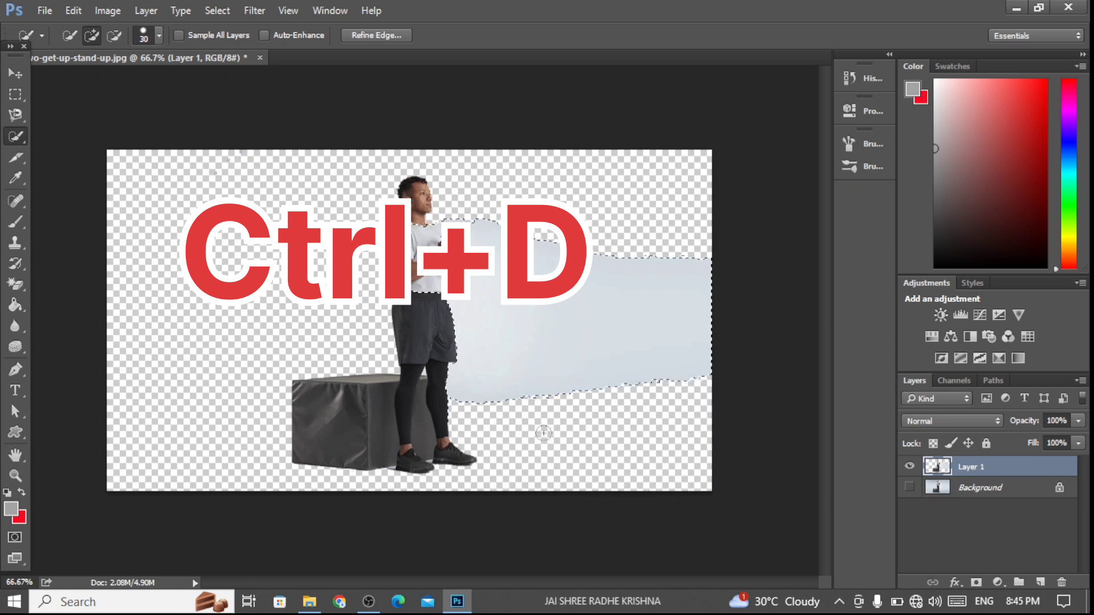
pyautogui.hotkey('ctrl', 'd')
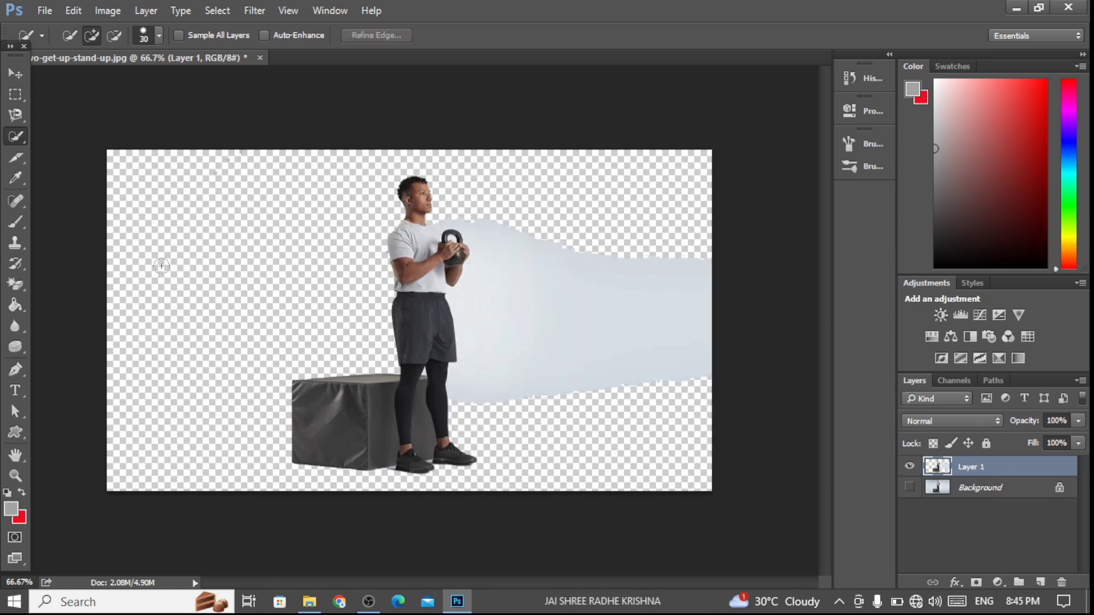
pyautogui.moveTo(26, 117); pyautogui.dragTo(80, 111)
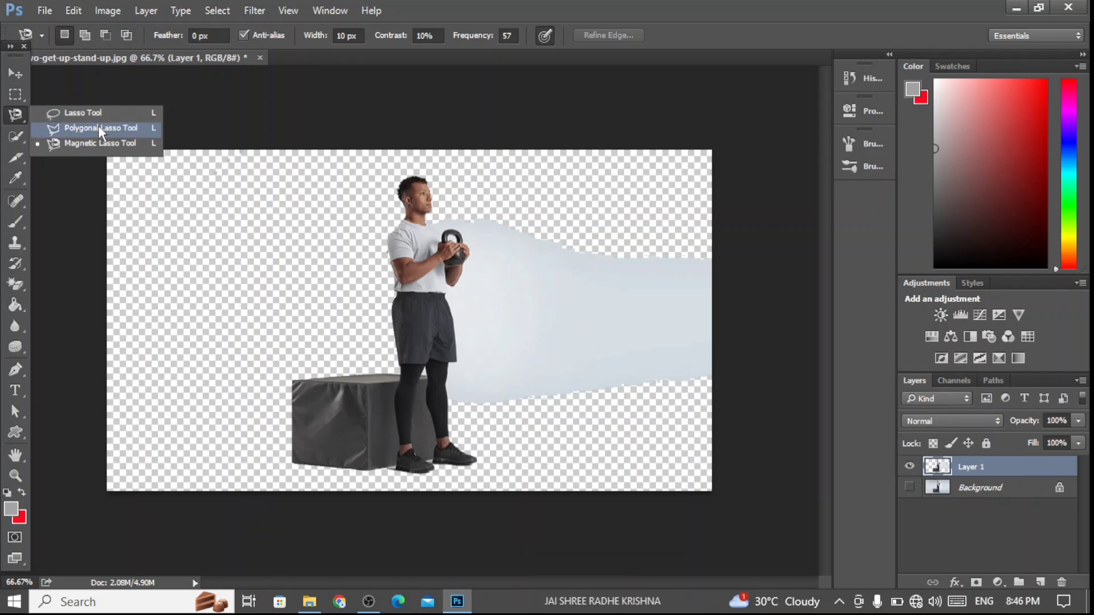
# Step: Trace the light-grey band right of the man with the Magnetic Lasso and delete it
pyautogui.click(106, 141)
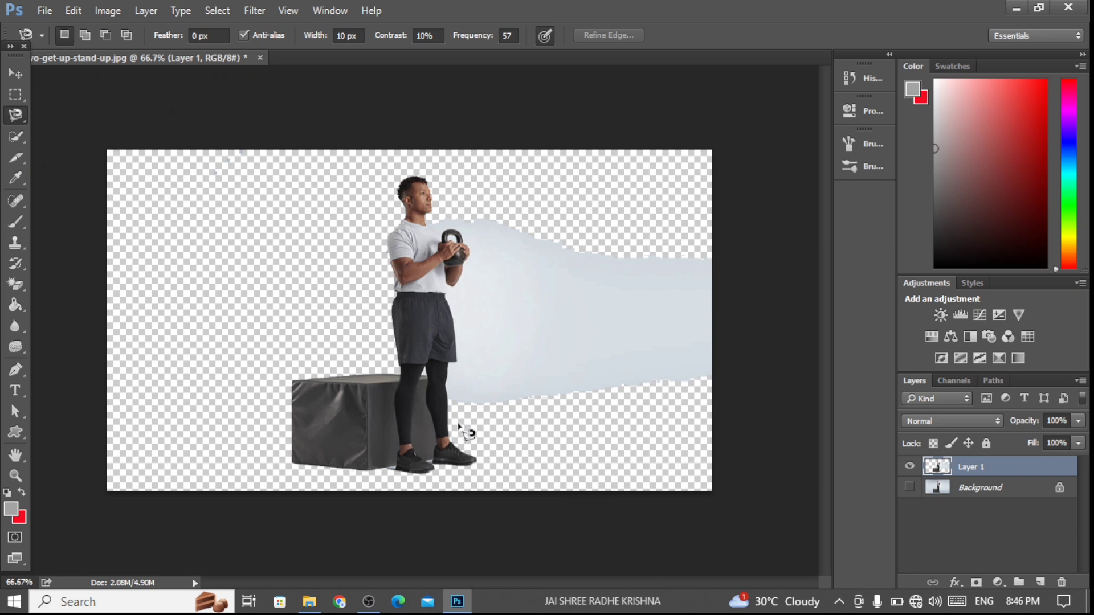
pyautogui.hotkey('ctrl', '+')
pyautogui.hotkey('ctrl', '+')
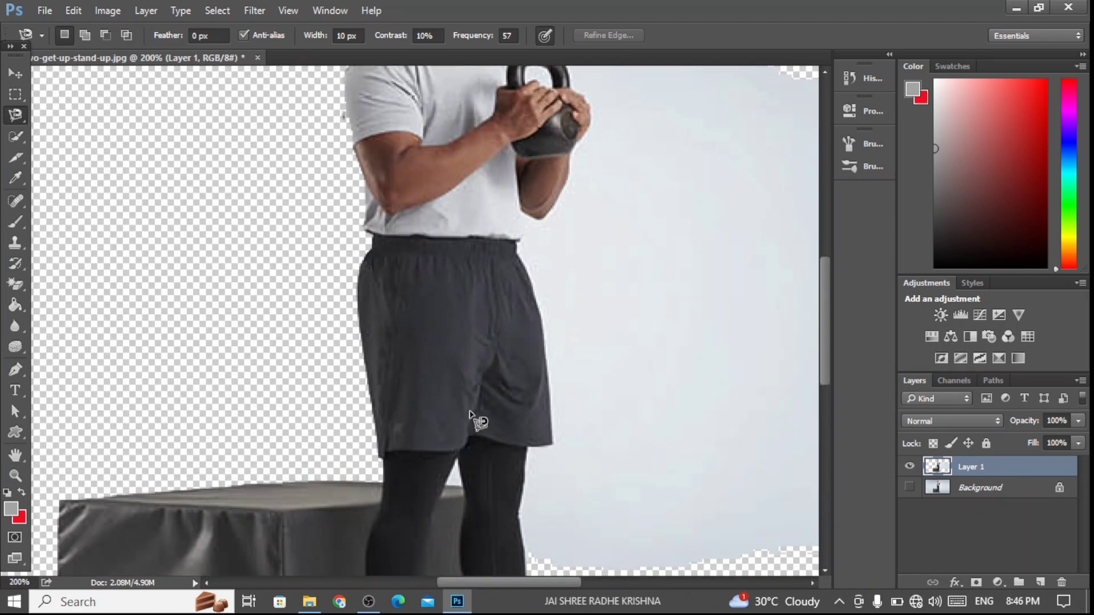
pyautogui.scroll(-1, 472, 440)
pyautogui.scroll(-1, 470, 437)
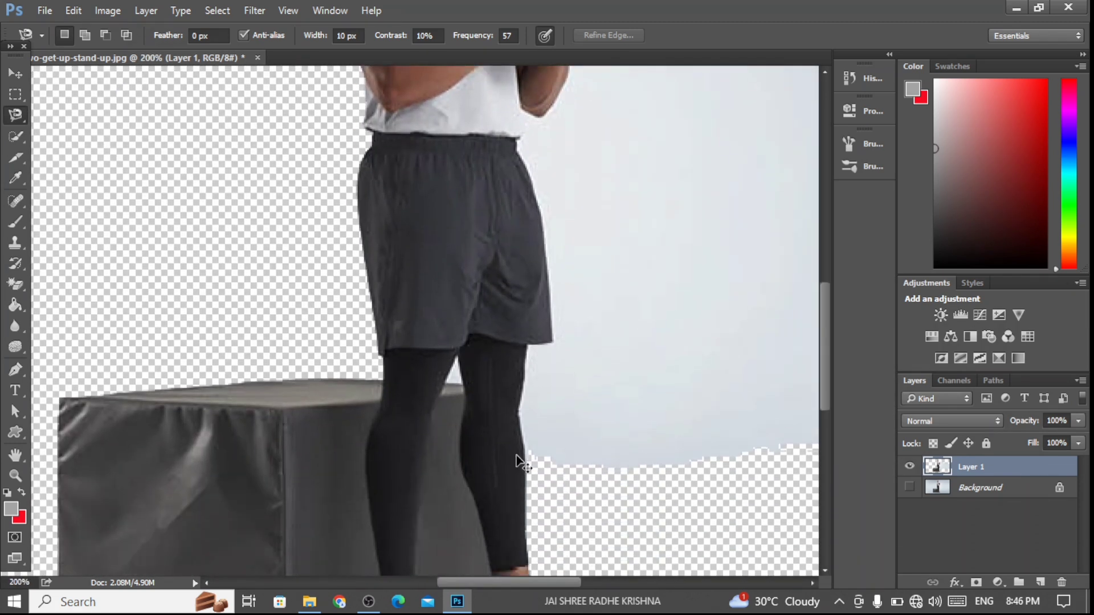
pyautogui.hotkey('ctrl', '-')
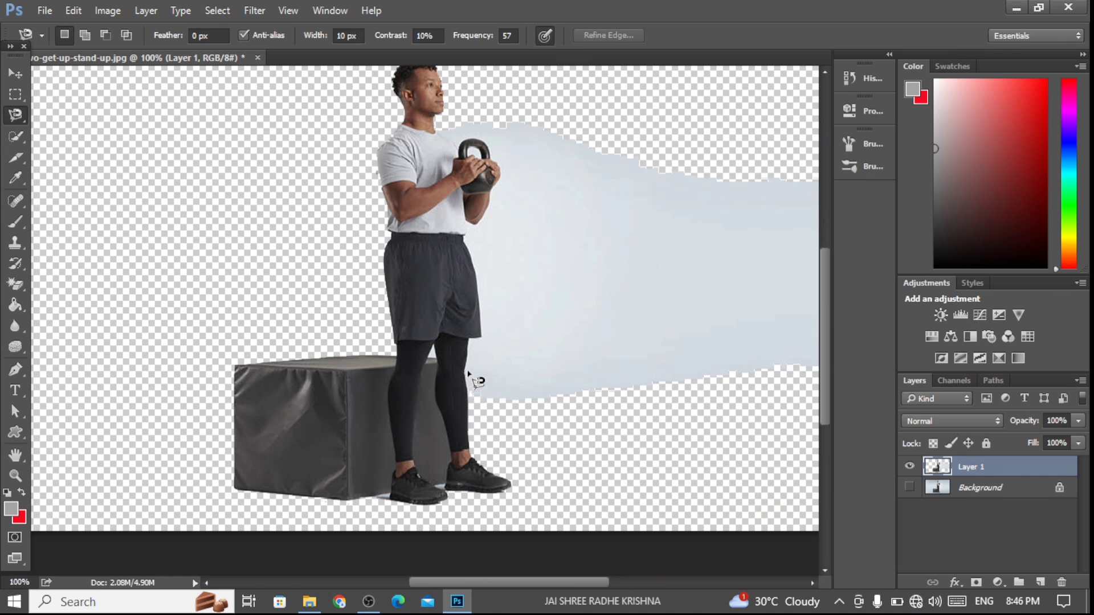
pyautogui.click(473, 407)
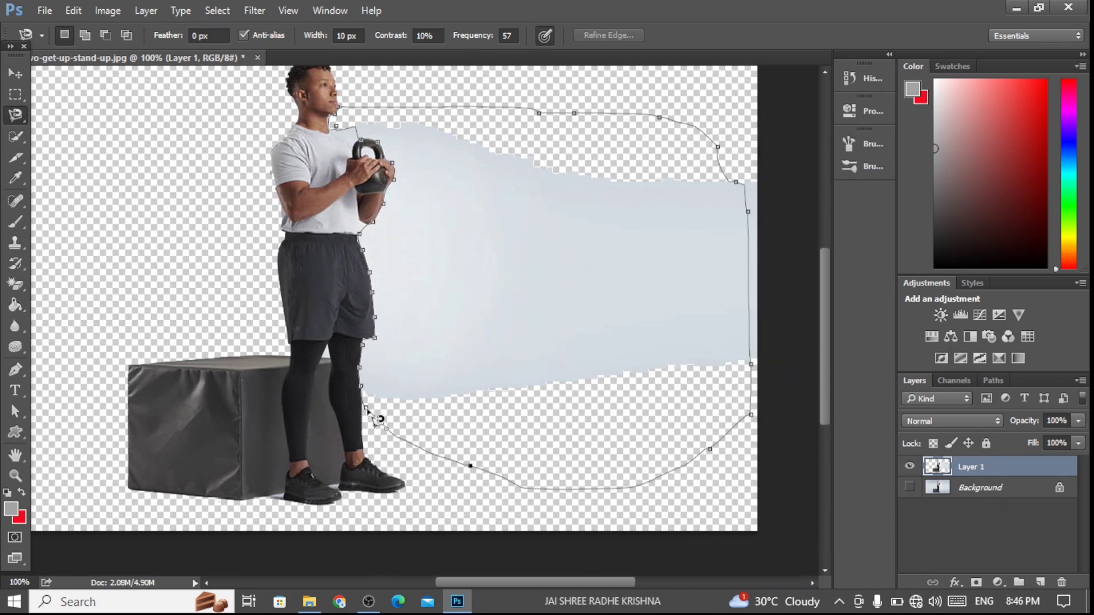
pyautogui.doubleClick(368, 418)
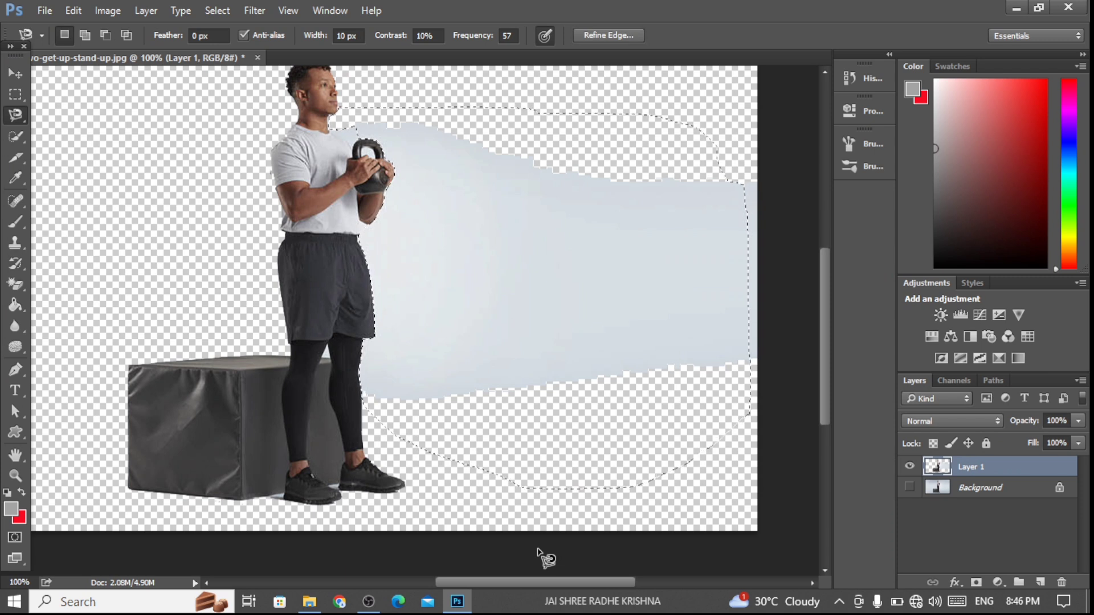
pyautogui.press('Delete')
pyautogui.hotkey('ctrl', 'd')
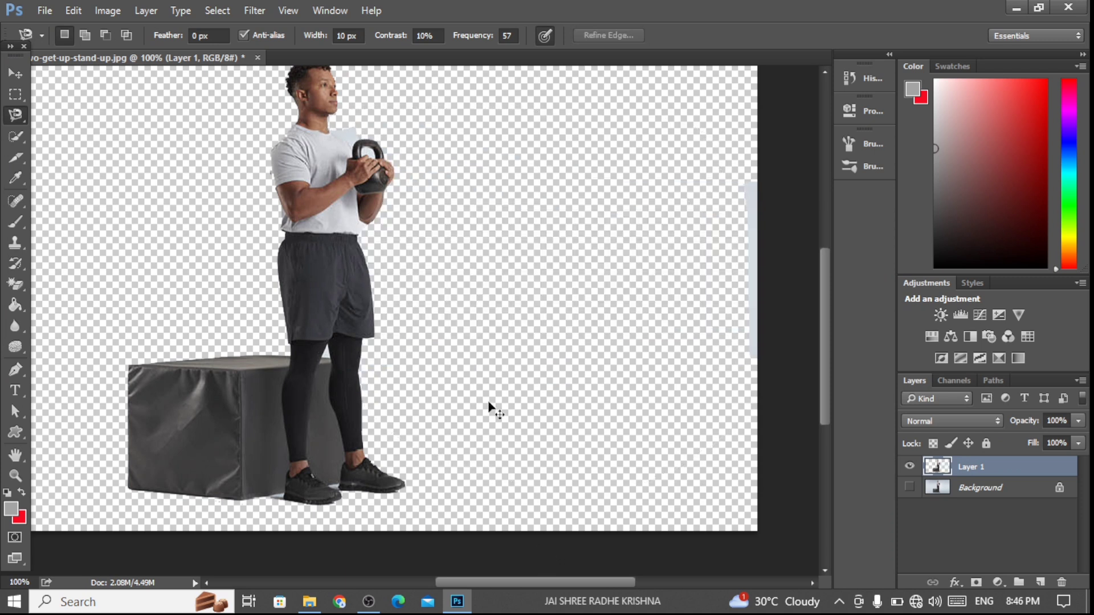
# Step: Zoom in and lasso-delete the grey patch beside the shirt collar
pyautogui.hotkey('ctrl', '+')
pyautogui.hotkey('ctrl', '+')
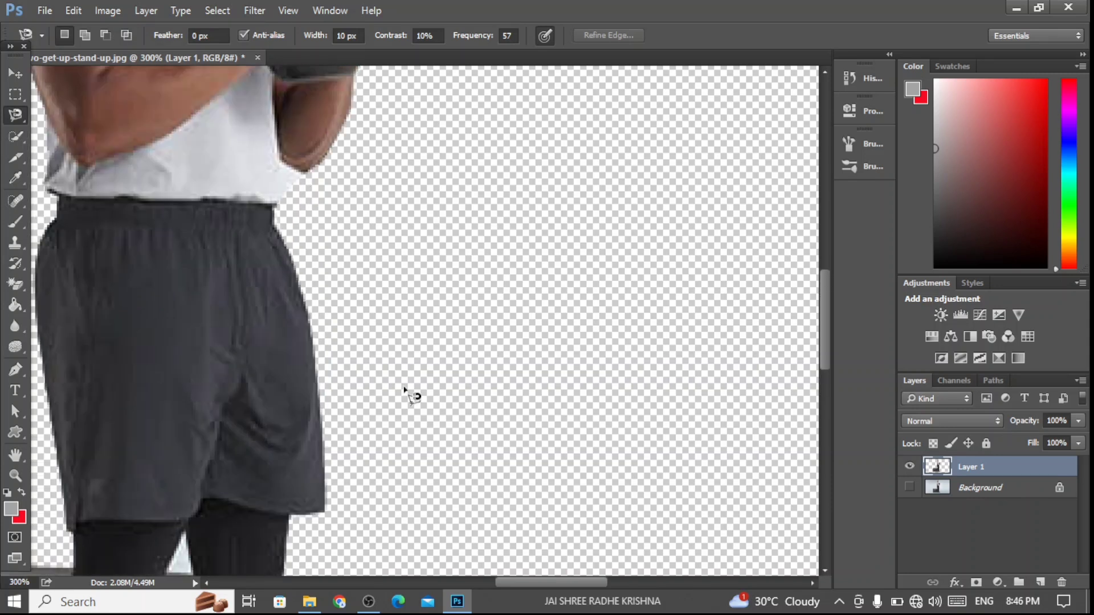
pyautogui.scroll(3, 406, 392)
pyautogui.scroll(3, 405, 392)
pyautogui.scroll(1, 406, 392)
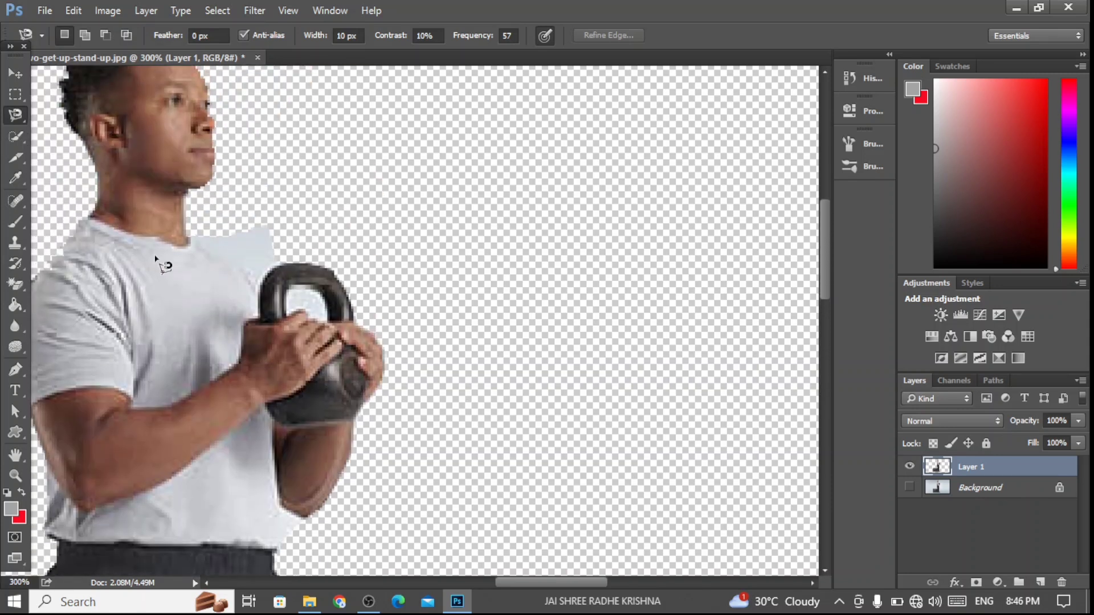
pyautogui.rightClick(21, 120)
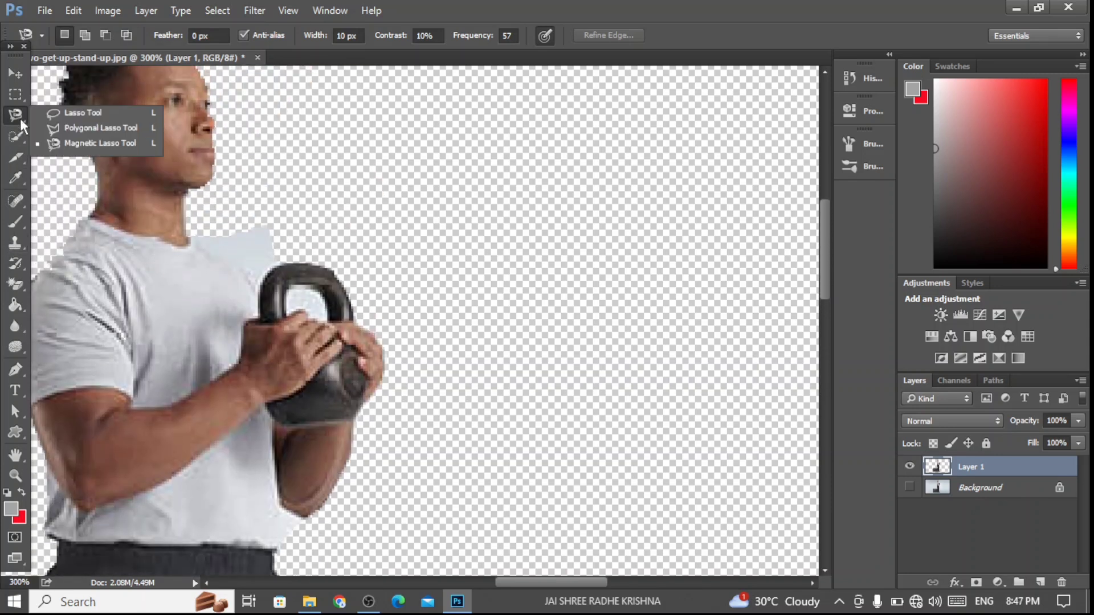
pyautogui.click(188, 235)
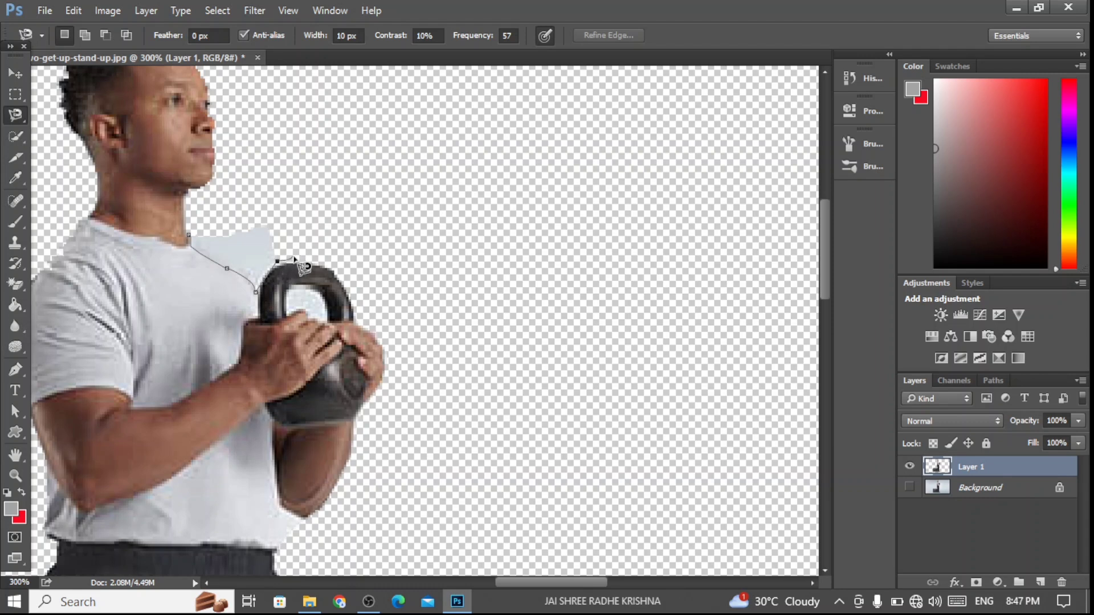
pyautogui.click(190, 235)
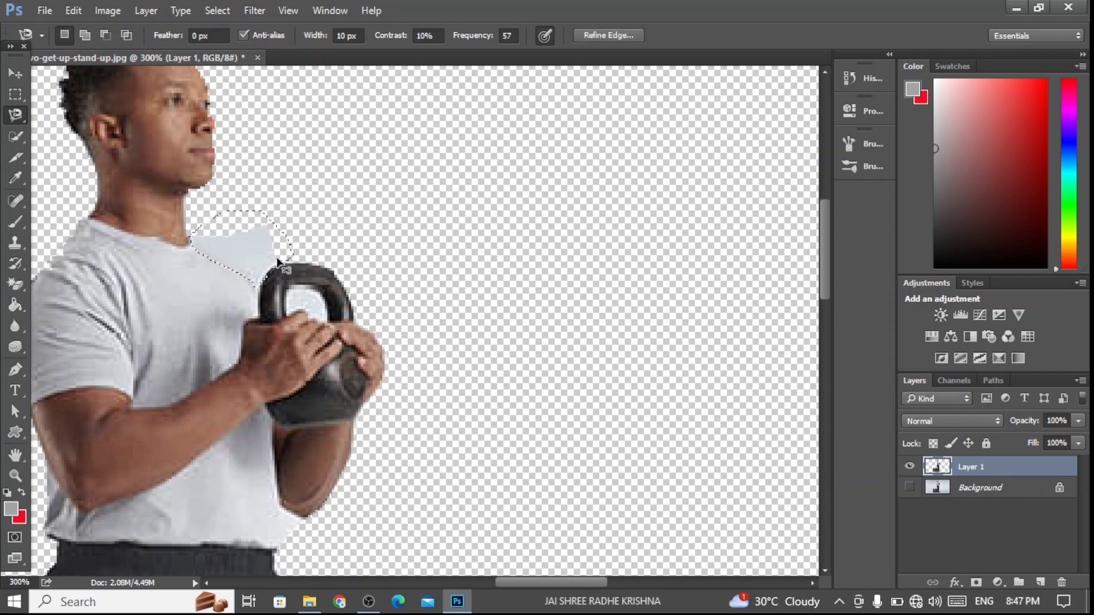
pyautogui.press('Delete')
pyautogui.hotkey('ctrl', 'd')
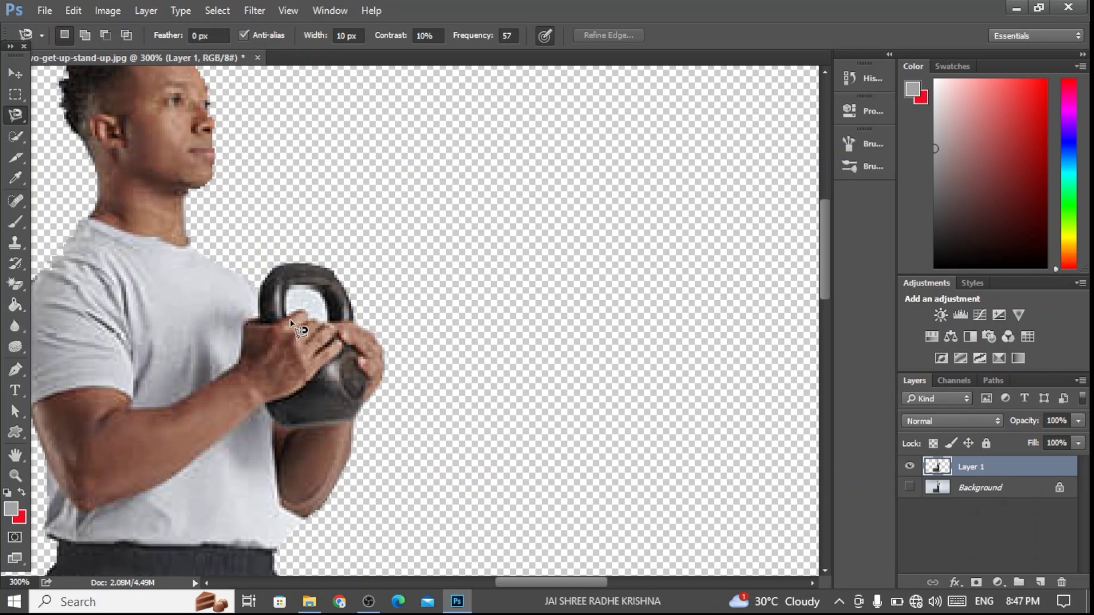
# Step: Lasso and delete the grey background inside the kettlebell handle
pyautogui.click(289, 315)
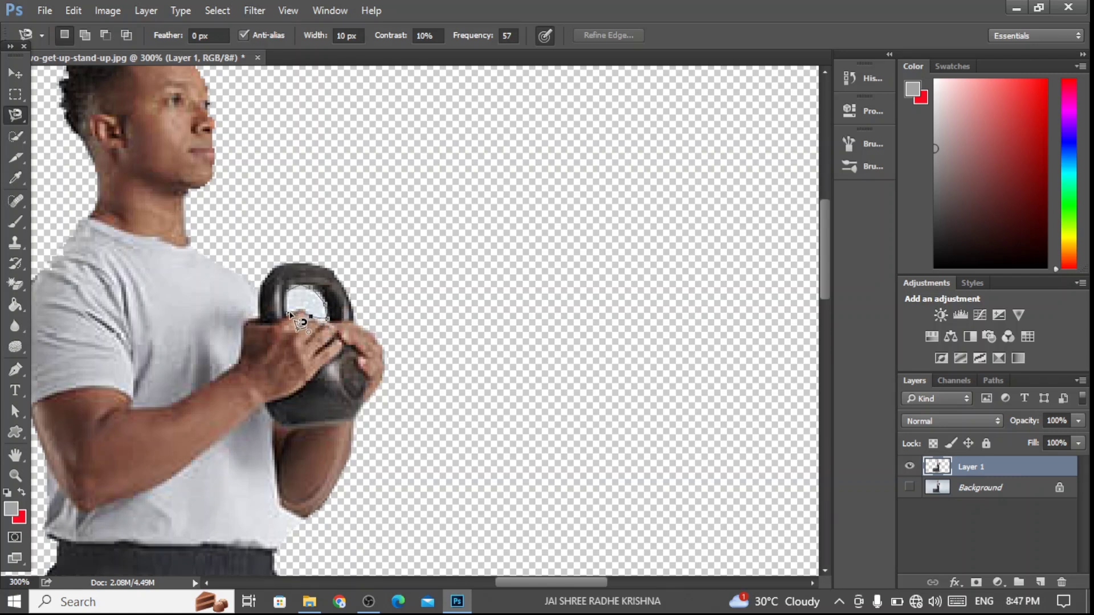
pyautogui.click(291, 314)
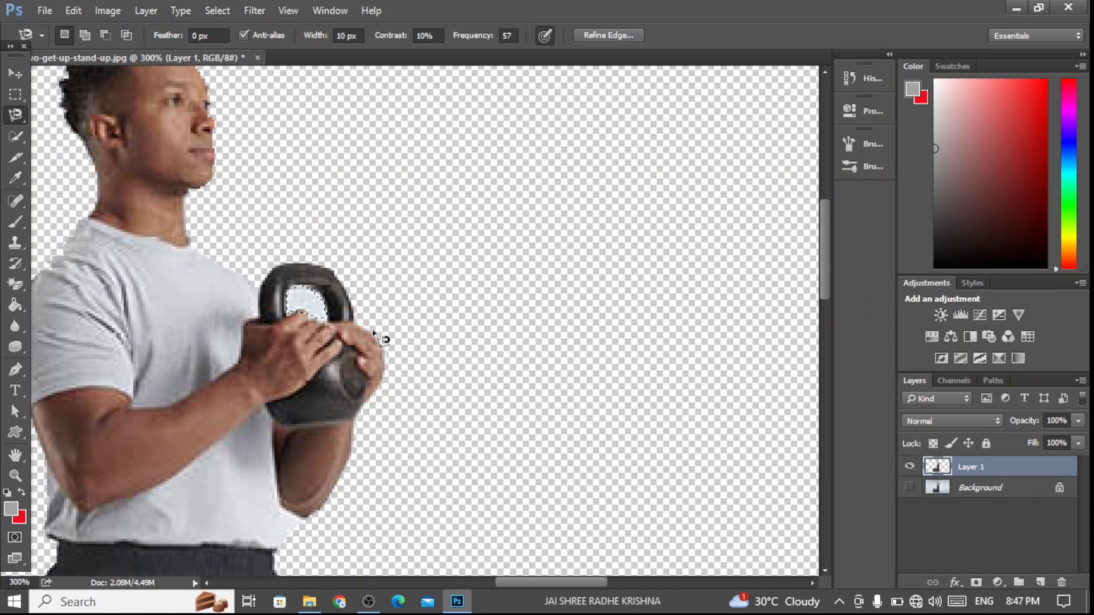
pyautogui.press('Delete')
pyautogui.hotkey('ctrl', 'd')
pyautogui.scroll(-1, 375, 336)
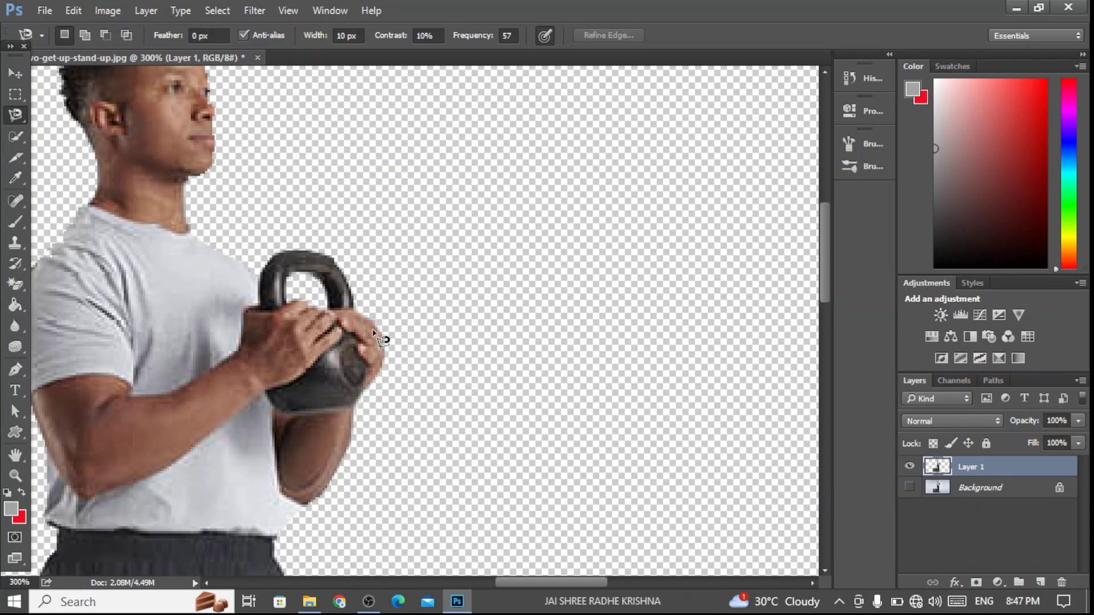
pyautogui.scroll(-1, 376, 337)
pyautogui.keyDown('alt'); pyautogui.scroll(-1, 375, 336); pyautogui.keyUp('alt')
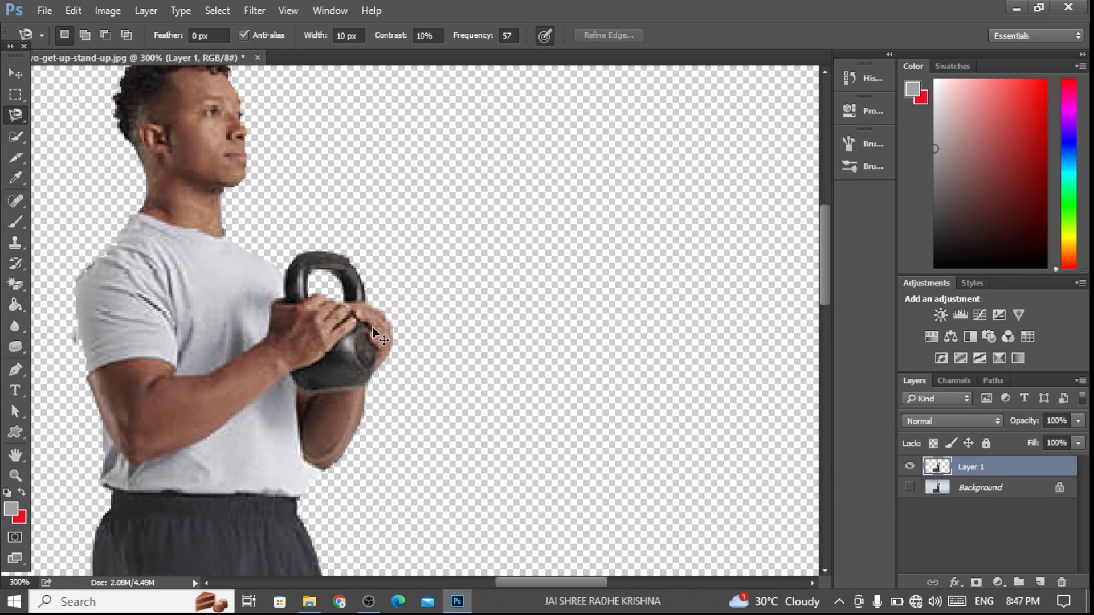
pyautogui.keyDown('alt'); pyautogui.scroll(-1, 375, 336); pyautogui.keyUp('alt')
# Step: Move the man-and-box cutout on Layer 1 slightly to the right
pyautogui.keyDown('alt'); pyautogui.scroll(-1, 375, 336); pyautogui.keyUp('alt')
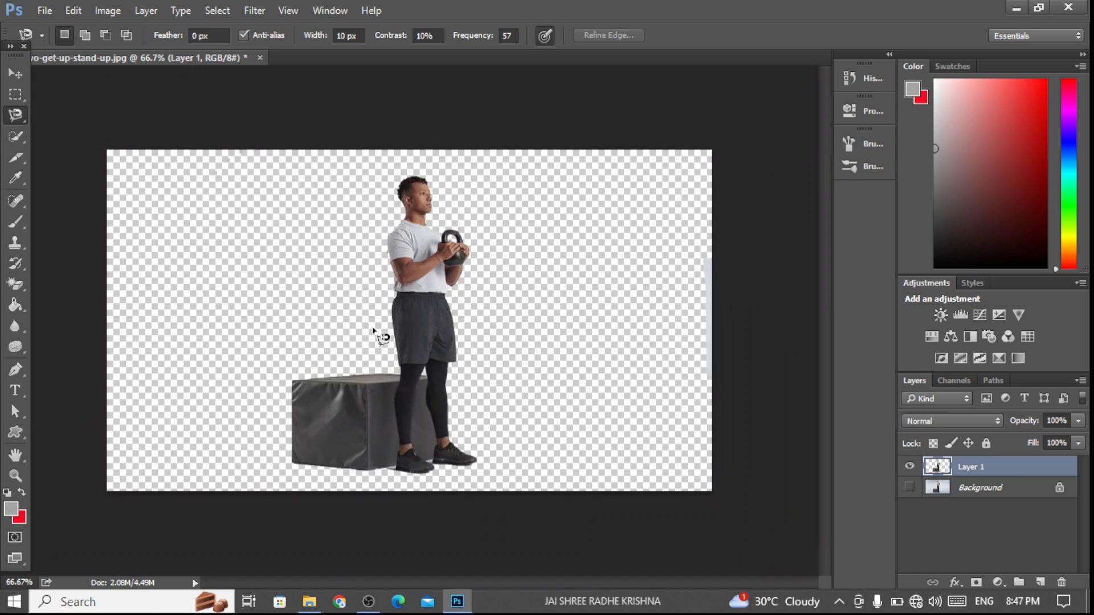
pyautogui.press('v')
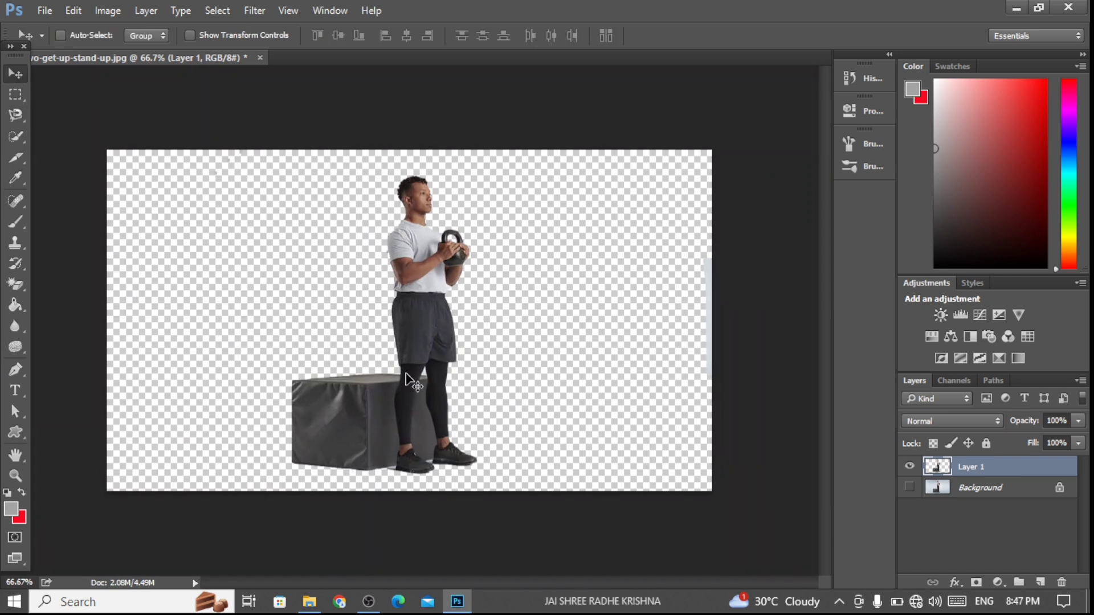
pyautogui.moveTo(406, 381)
pyautogui.mouseDown()
pyautogui.moveTo(341, 381)
pyautogui.moveTo(427, 381)
pyautogui.mouseUp()
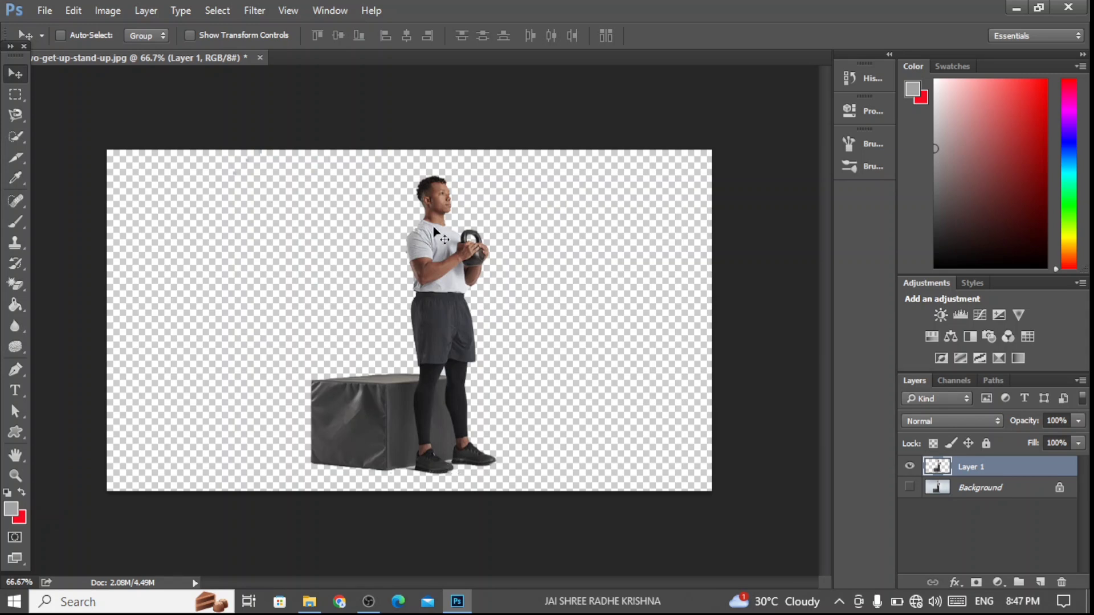
# Step: Apply Edit > Puppet Warp to the cutout layer and zoom in on the mesh
pyautogui.click(74, 10)
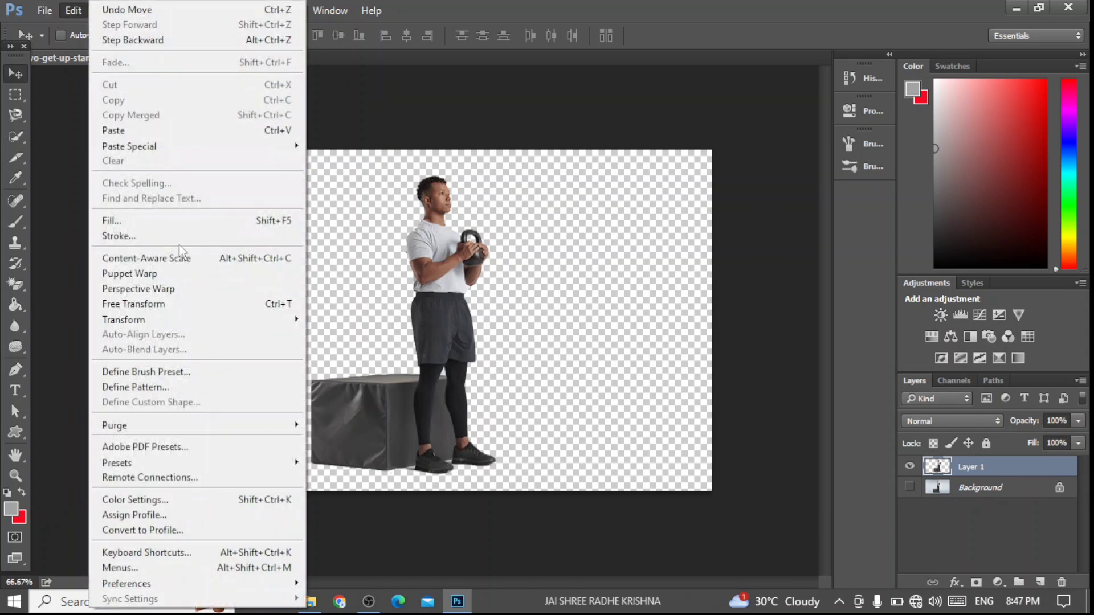
pyautogui.click(148, 276)
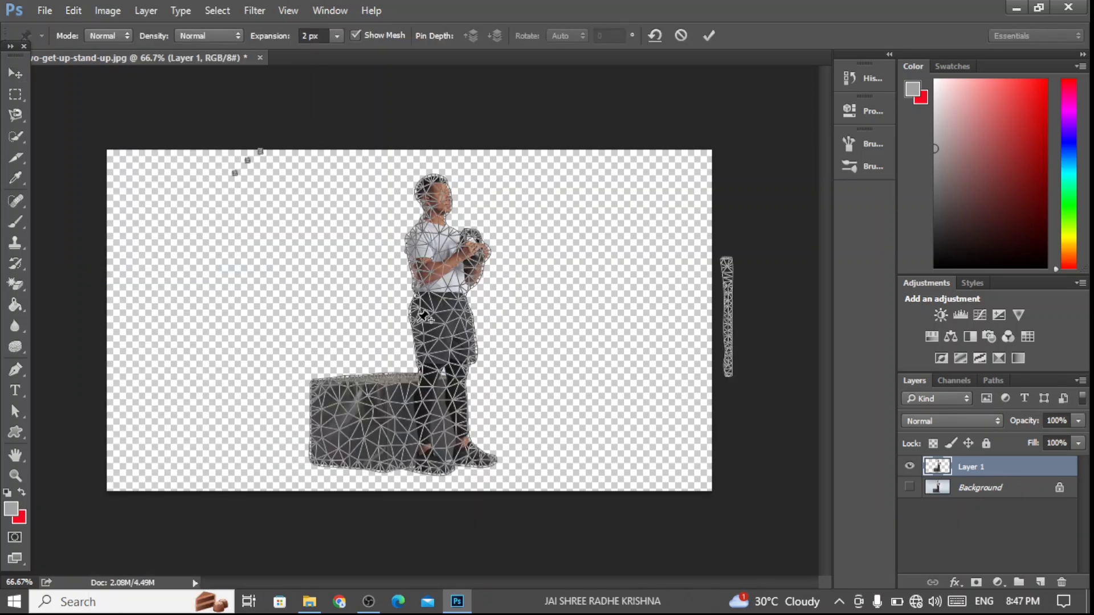
pyautogui.hotkey('ctrl', '+')
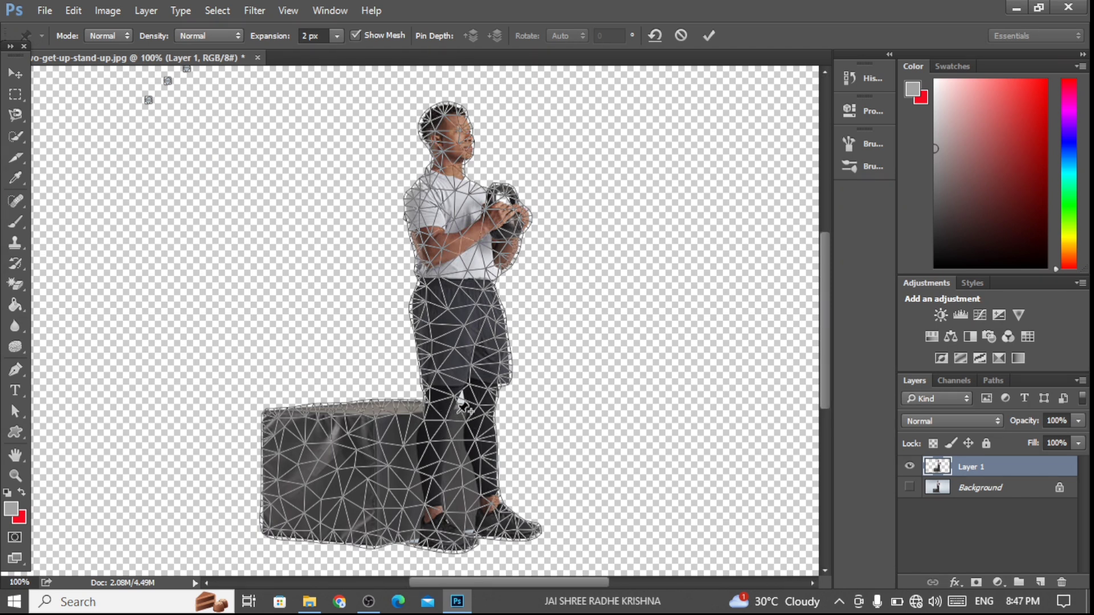
# Step: Pin the man's leg, waist, neck and shoulder, then nudge the waist pin
pyautogui.click(424, 419)
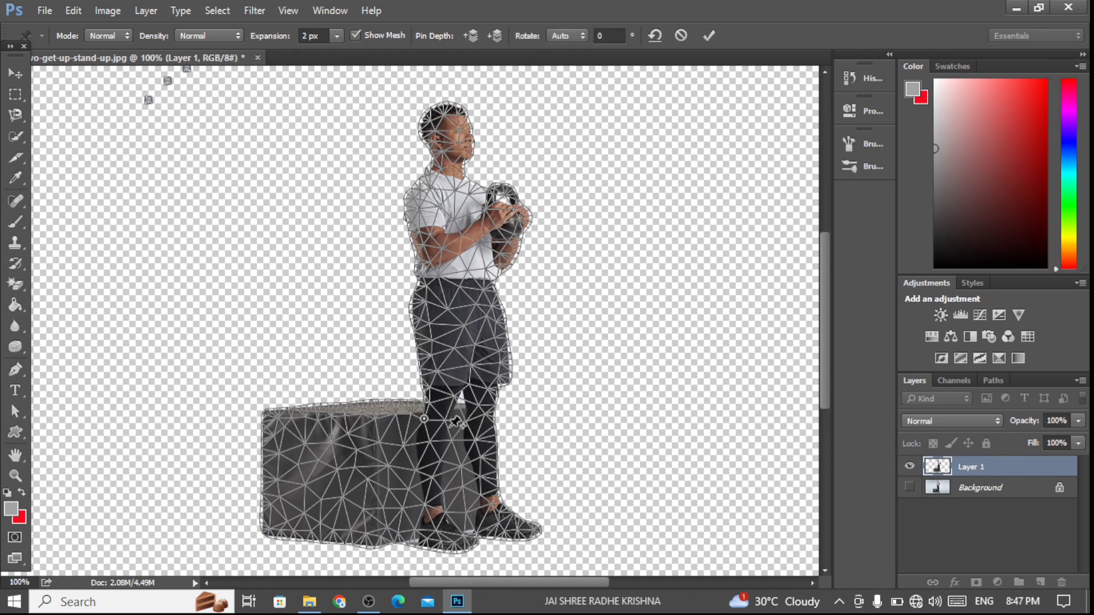
pyautogui.click(419, 283)
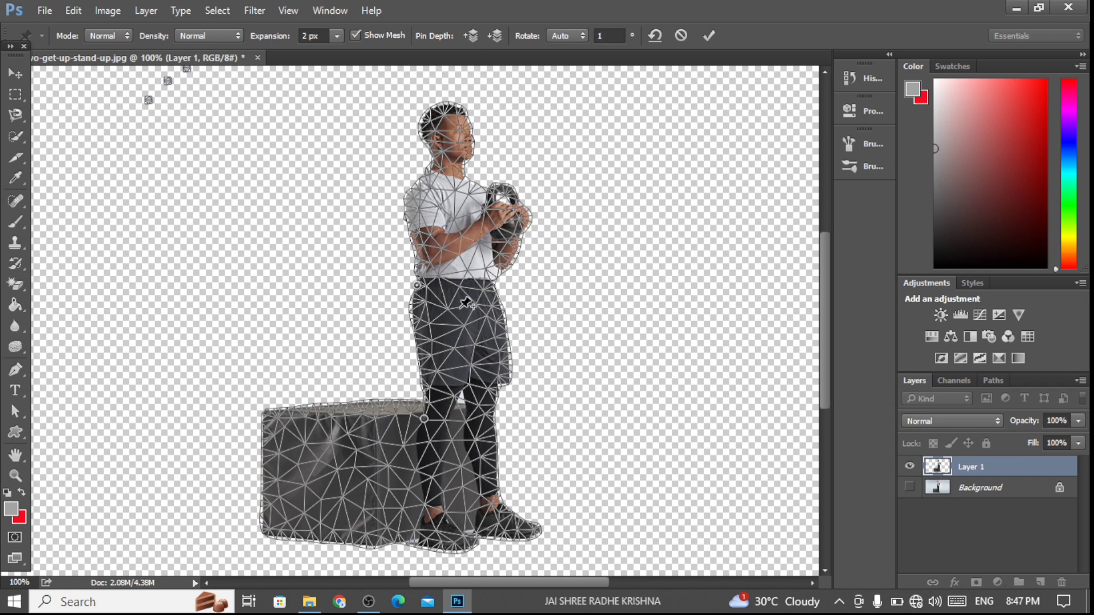
pyautogui.click(433, 159)
pyautogui.click(408, 198)
pyautogui.moveTo(421, 299)
pyautogui.mouseDown()
pyautogui.moveTo(417, 340)
pyautogui.moveTo(426, 292)
pyautogui.mouseUp()
# Step: Pin the mesh's bottom edge, shoe tip, right leg, box corners and box-leg junction
pyautogui.click(398, 540)
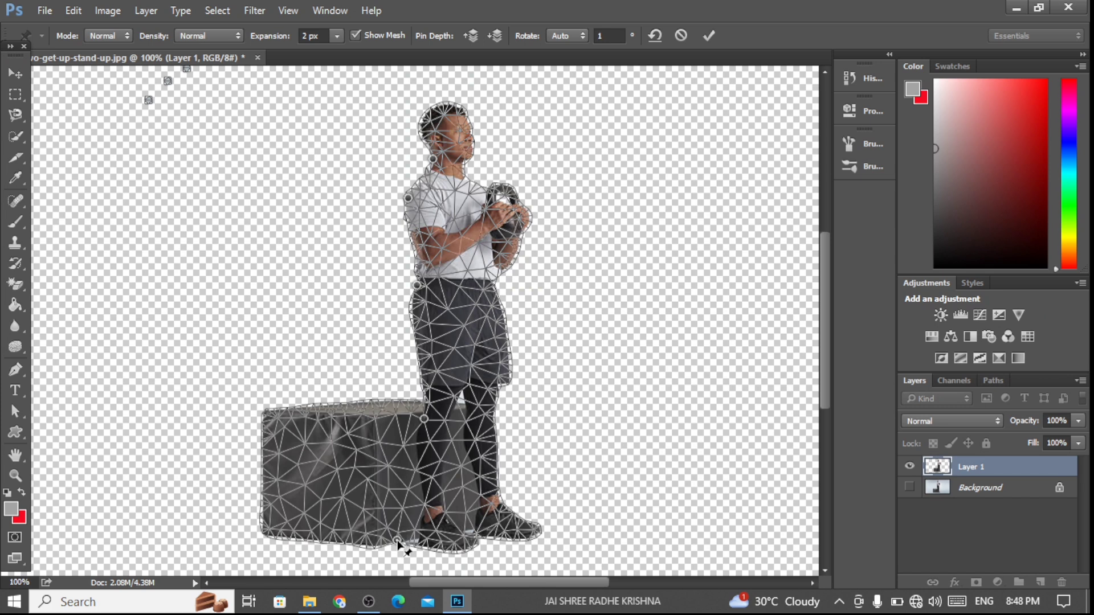
pyautogui.click(470, 549)
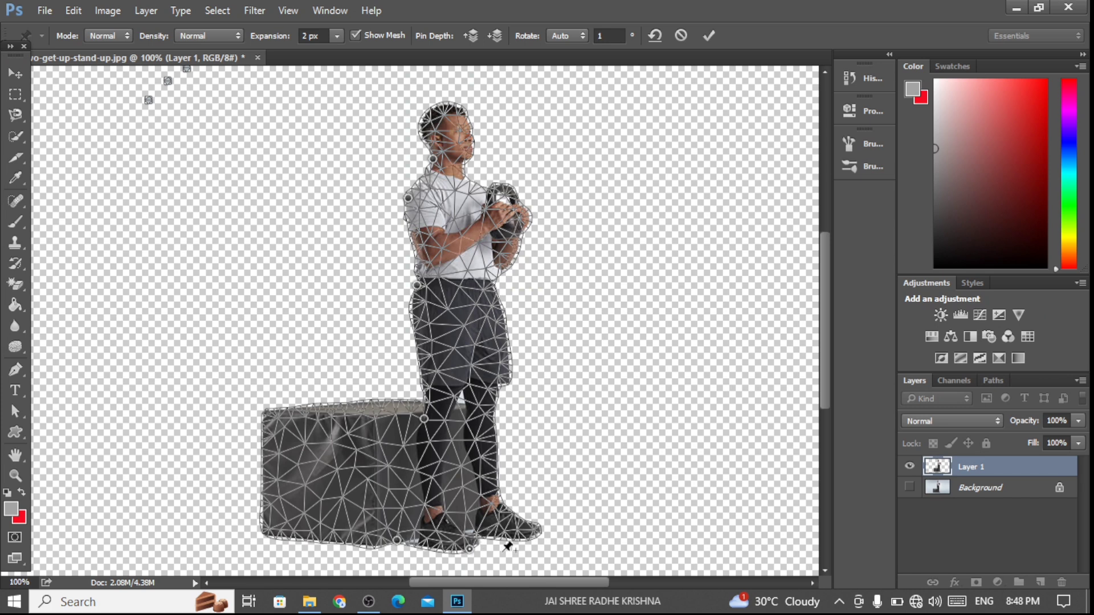
pyautogui.click(537, 535)
pyautogui.click(491, 414)
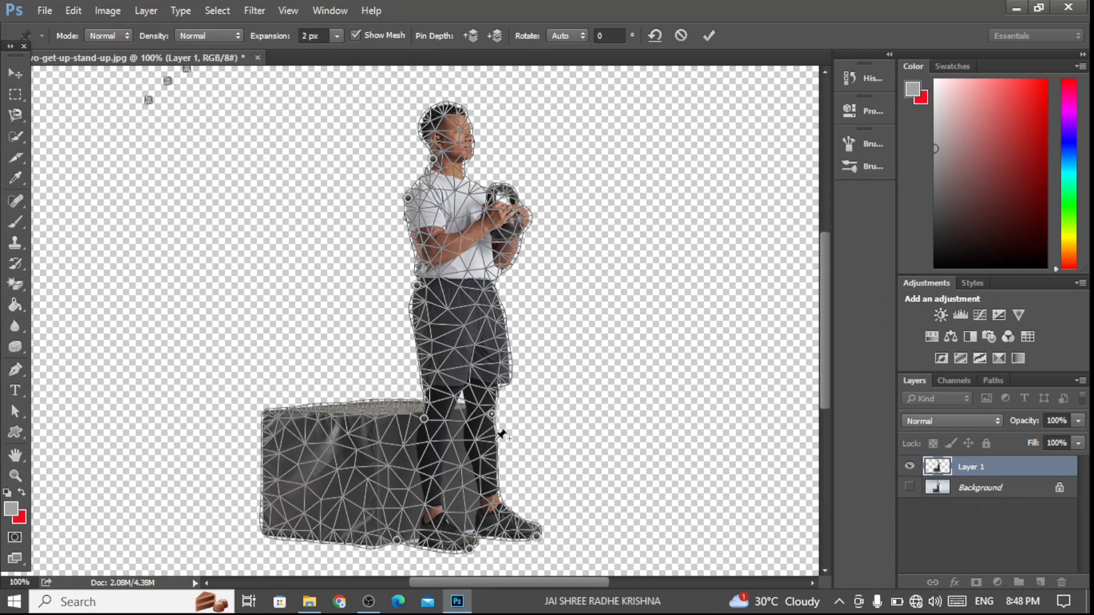
pyautogui.click(266, 414)
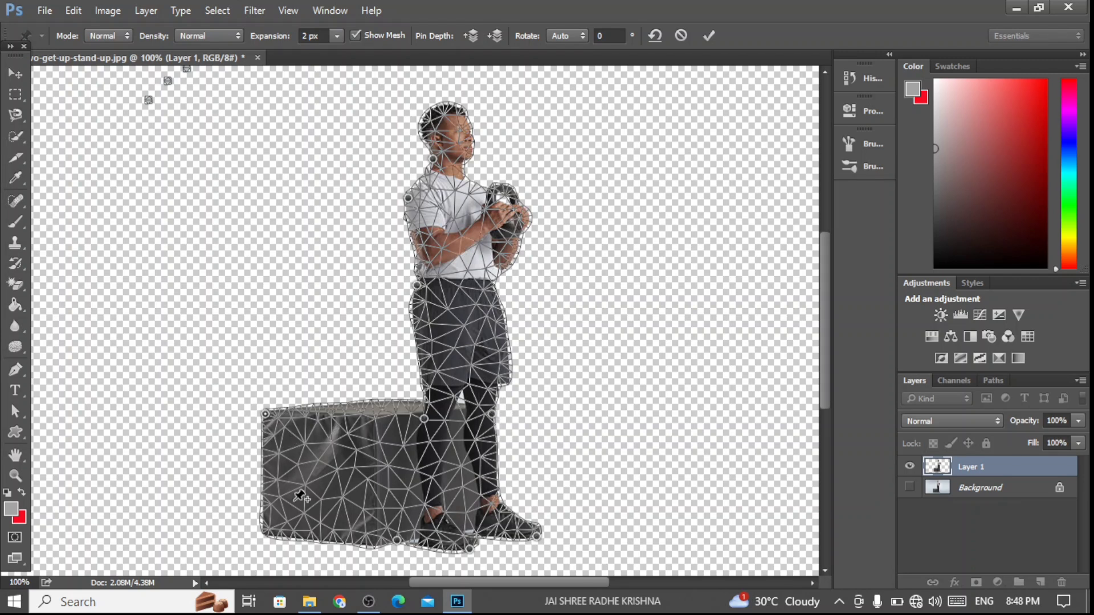
pyautogui.click(263, 534)
pyautogui.click(422, 400)
# Step: Bend the upper body down at the waist and lower the neck pin
pyautogui.moveTo(416, 286); pyautogui.dragTo(391, 308)
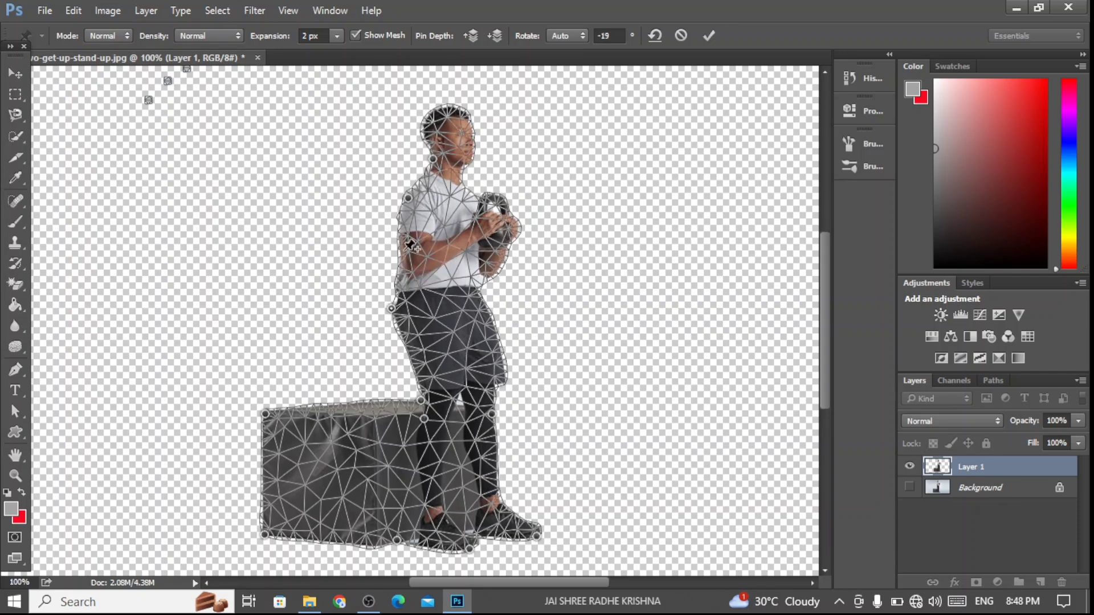
pyautogui.moveTo(415, 211); pyautogui.dragTo(406, 256)
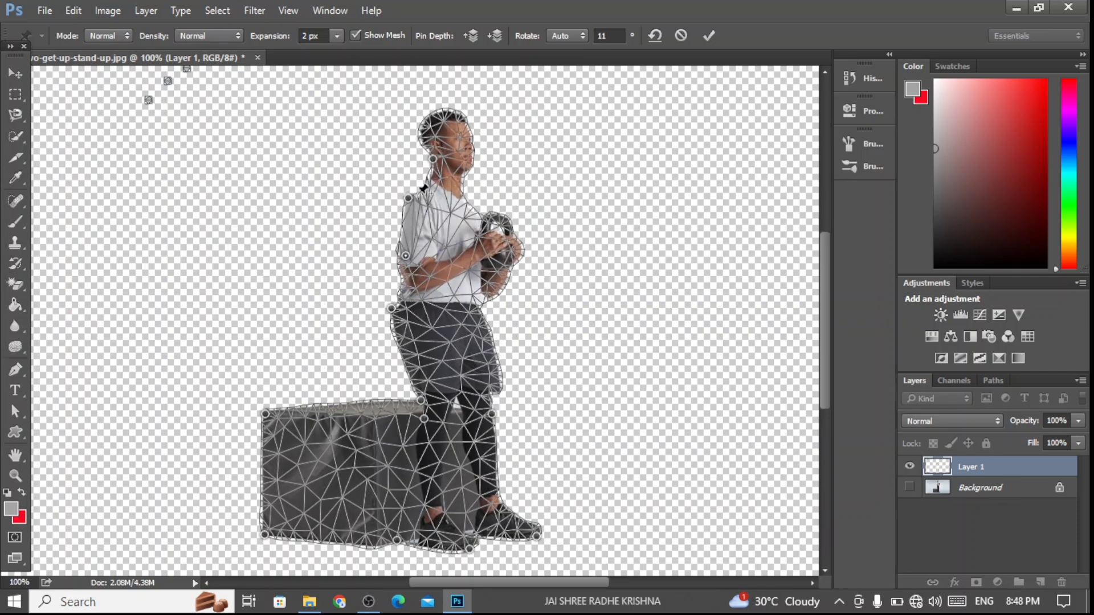
pyautogui.moveTo(433, 160)
pyautogui.mouseDown()
pyautogui.moveTo(441, 199)
pyautogui.moveTo(416, 251)
pyautogui.mouseUp()
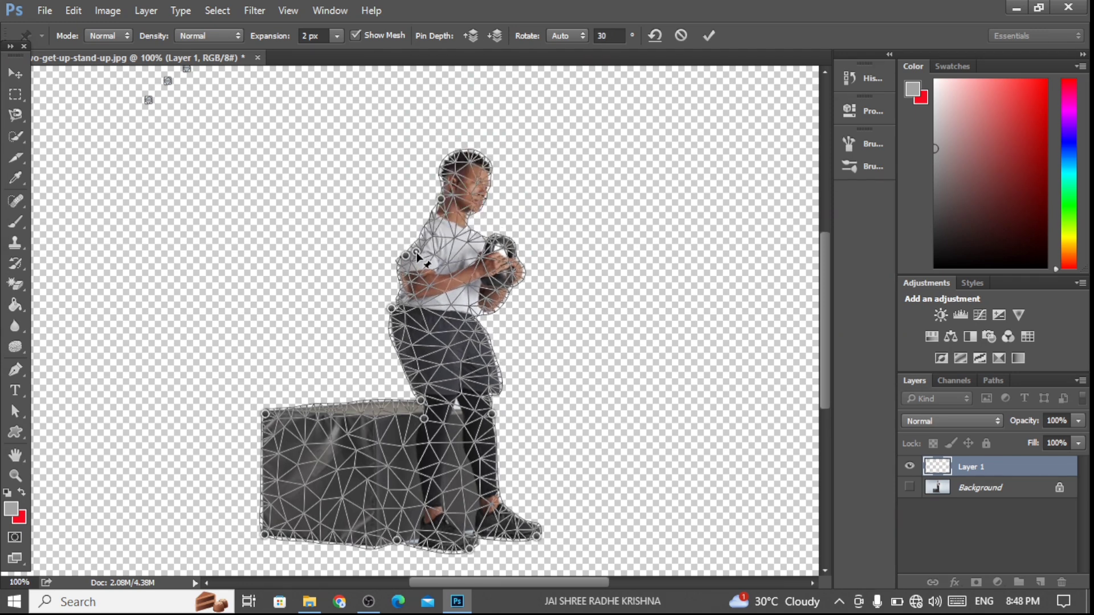
pyautogui.click(415, 258)
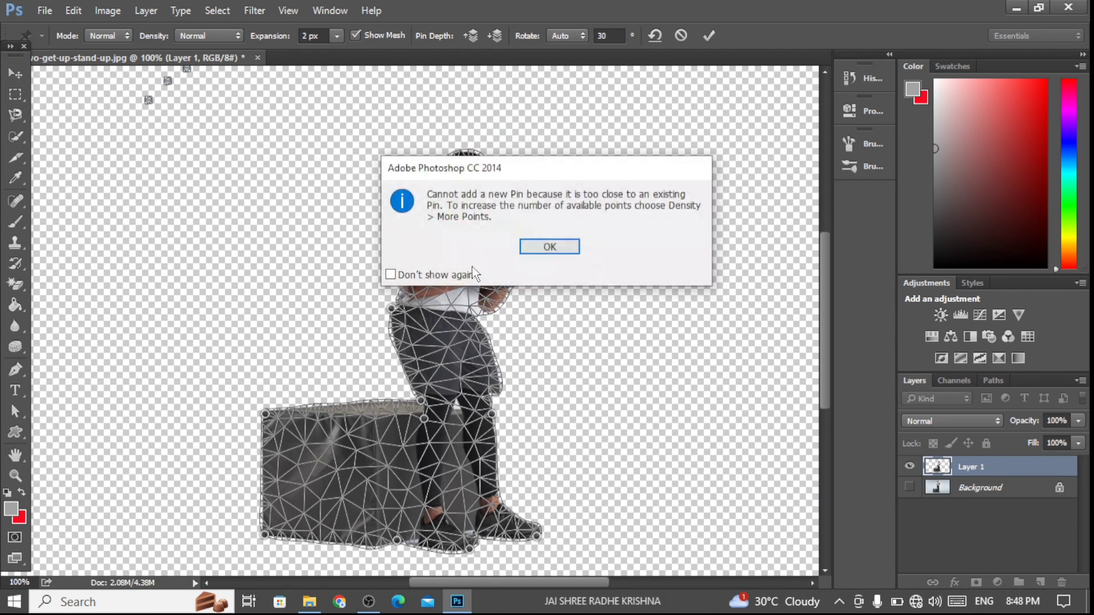
pyautogui.click(552, 247)
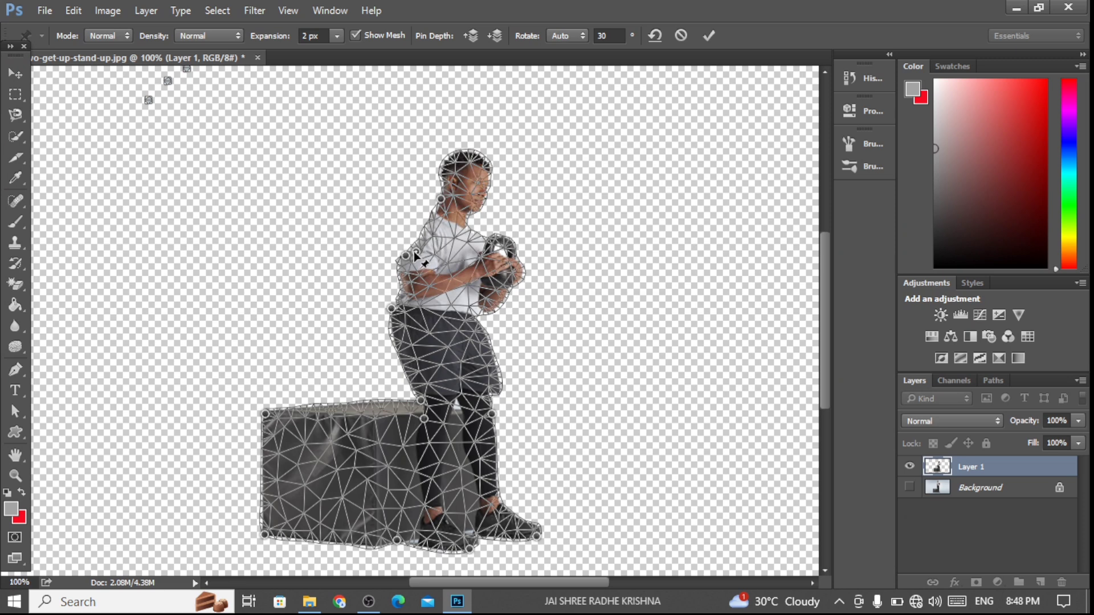
# Step: Pull the arm and back forward into a hunch and straighten the neck and head
pyautogui.moveTo(412, 255)
pyautogui.mouseDown()
pyautogui.moveTo(409, 289)
pyautogui.moveTo(350, 404)
pyautogui.mouseUp()
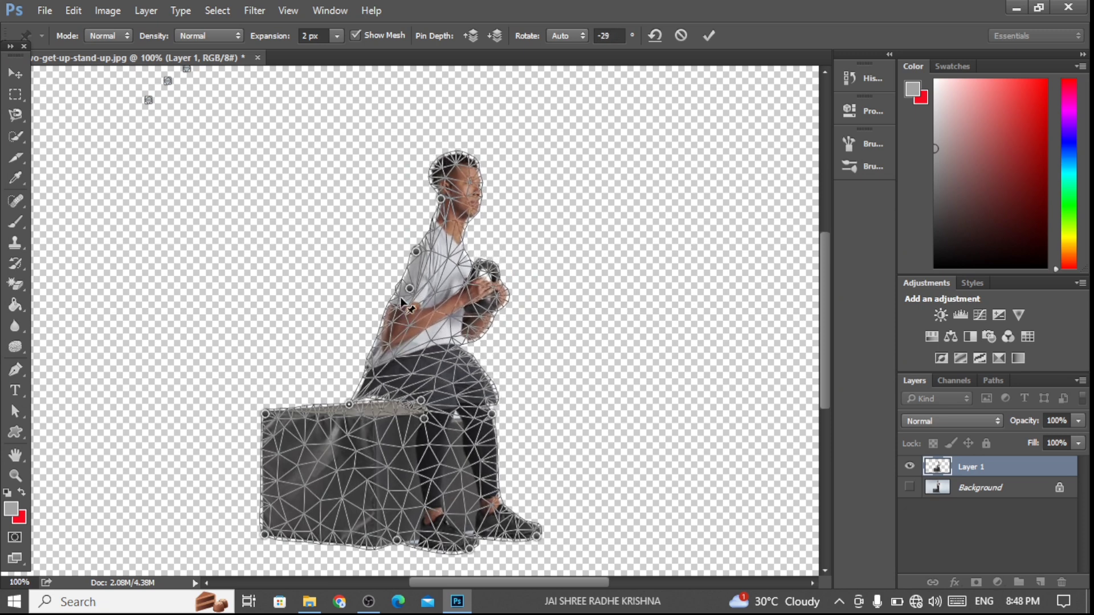
pyautogui.moveTo(410, 288); pyautogui.dragTo(360, 322)
pyautogui.moveTo(420, 253); pyautogui.dragTo(345, 304)
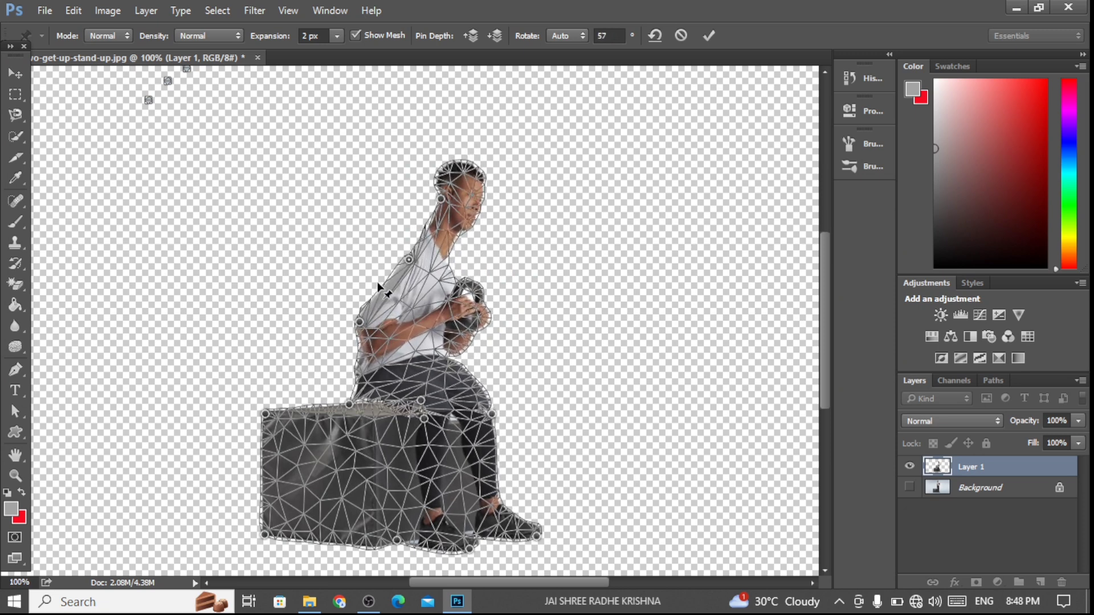
pyautogui.moveTo(418, 224); pyautogui.dragTo(377, 222)
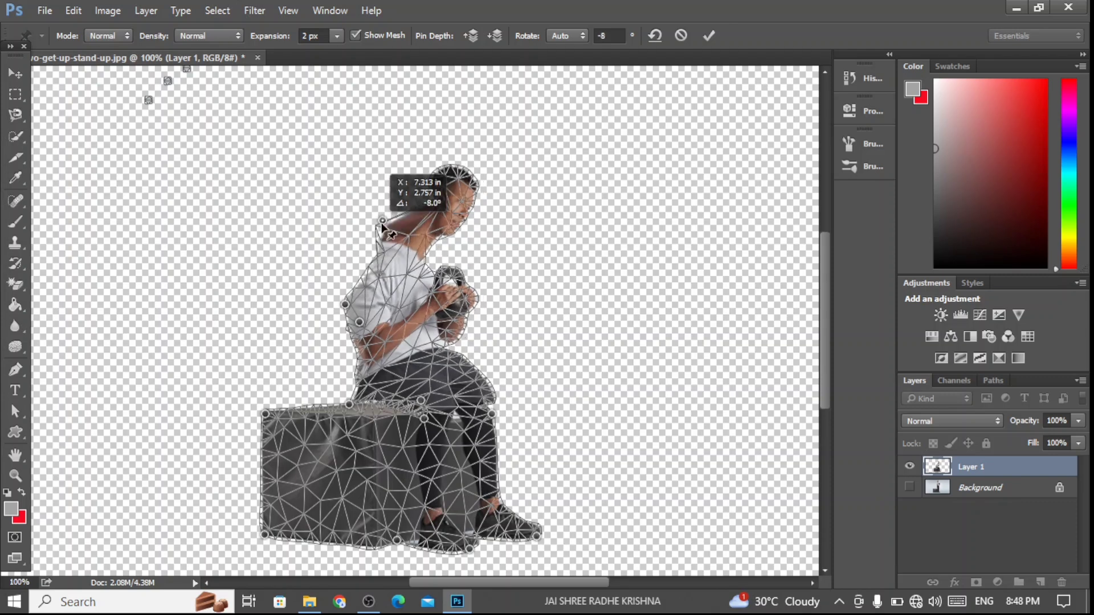
pyautogui.moveTo(443, 202)
pyautogui.mouseDown()
pyautogui.moveTo(388, 176)
pyautogui.moveTo(393, 148)
pyautogui.mouseUp()
pyautogui.click(374, 255)
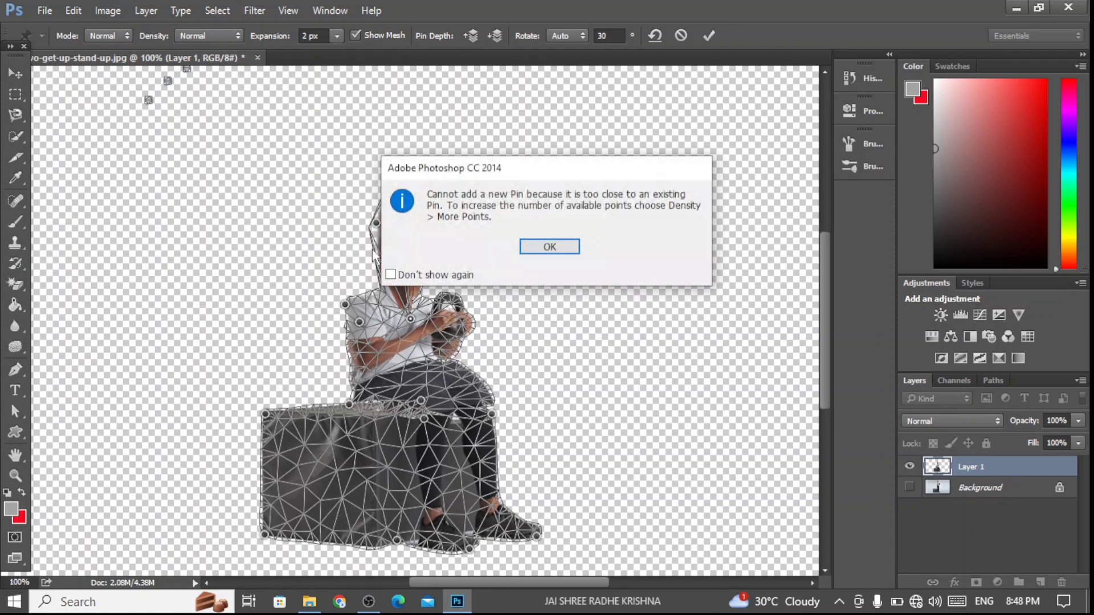
pyautogui.click(550, 251)
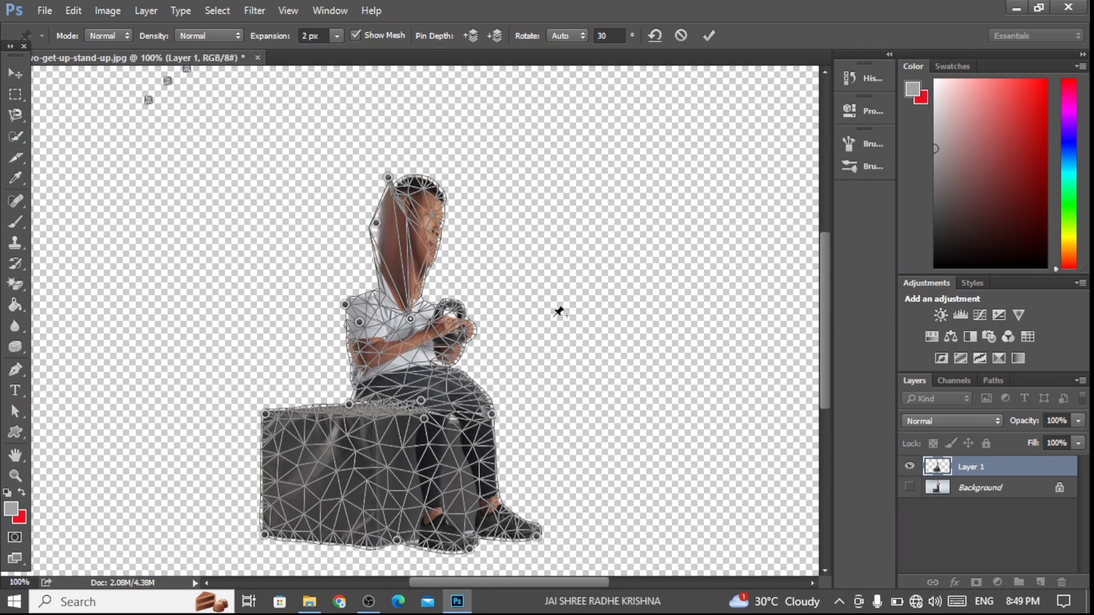
# Step: Discard the distorted warp with Don't Apply and start a fresh Puppet Warp
pyautogui.click(15, 73)
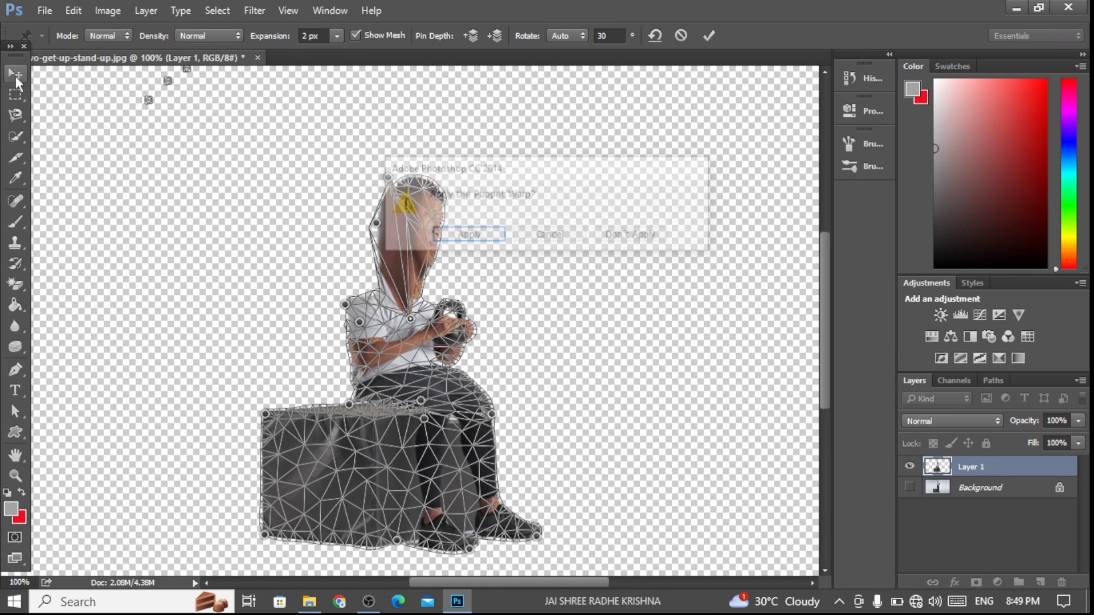
pyautogui.click(627, 233)
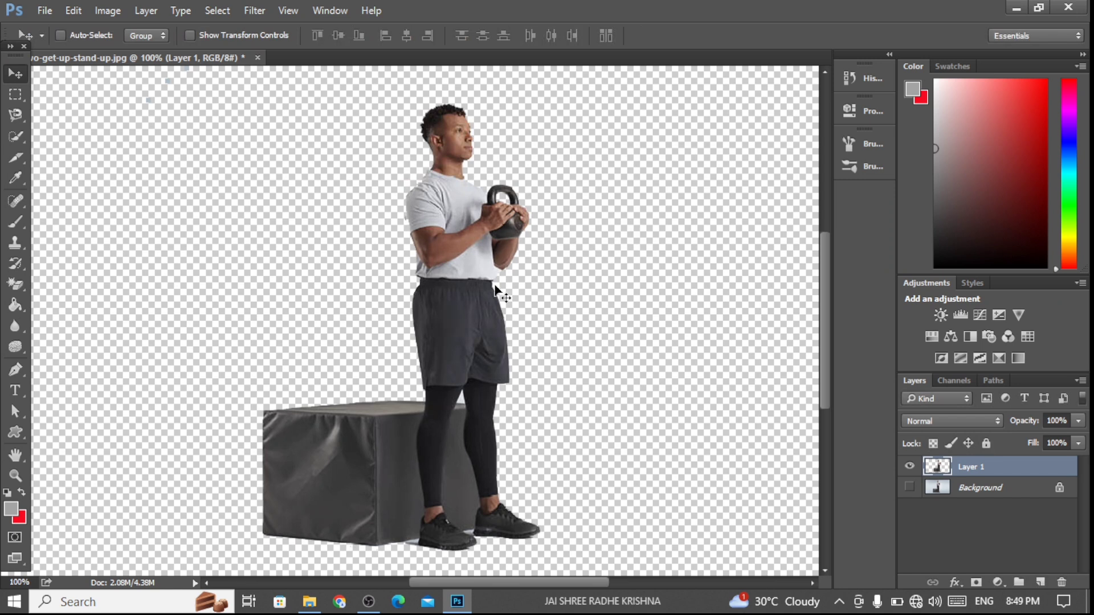
pyautogui.click(73, 10)
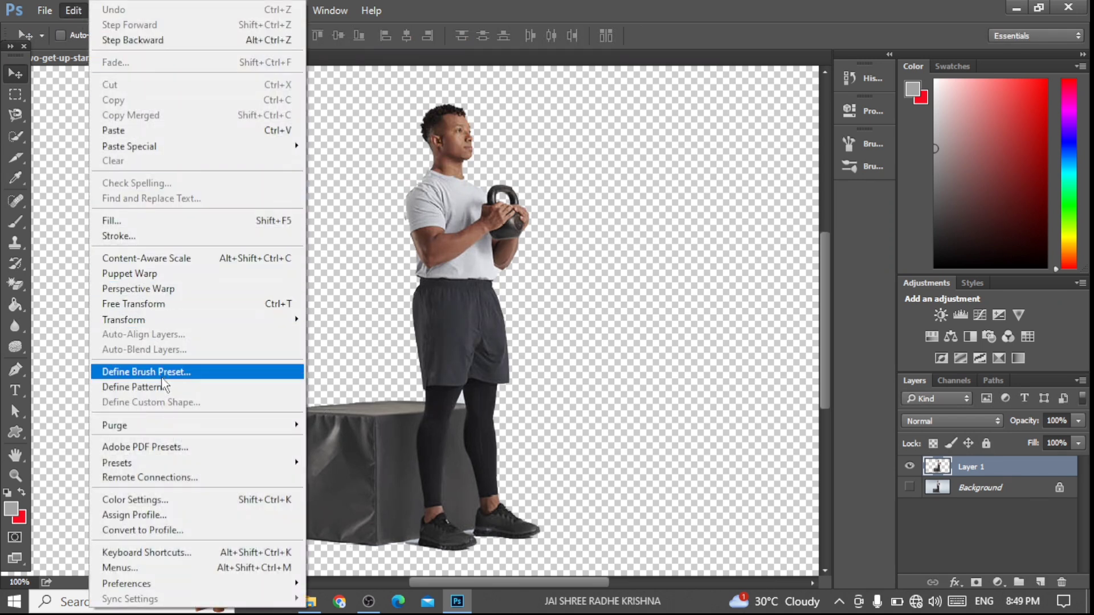
pyautogui.click(150, 275)
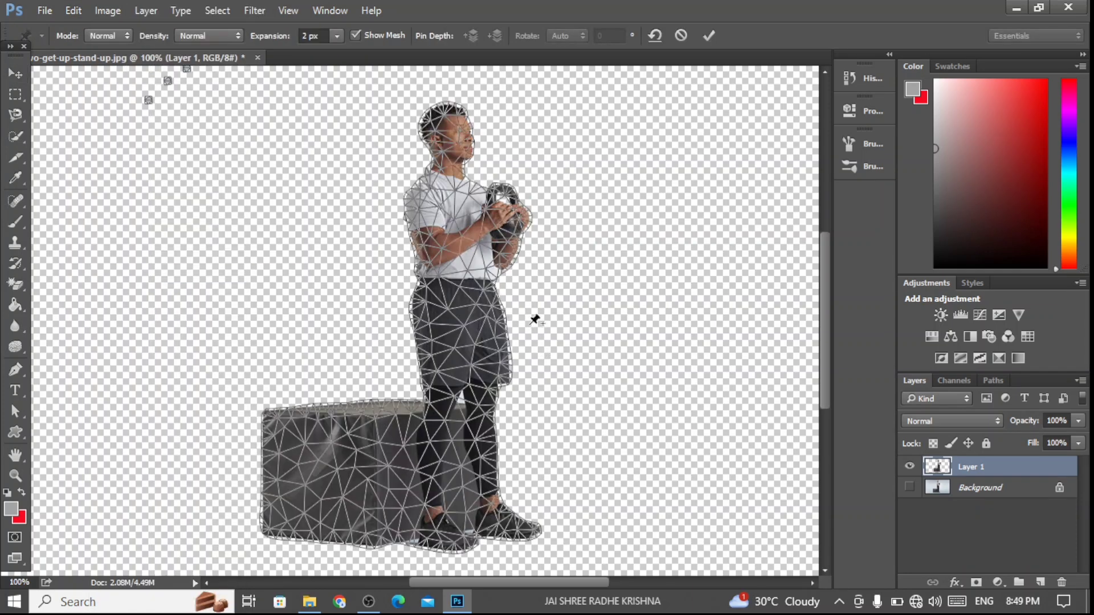
# Step: Pin the man's waist and knee plus the box's bottom edge and left corners
pyautogui.click(465, 281)
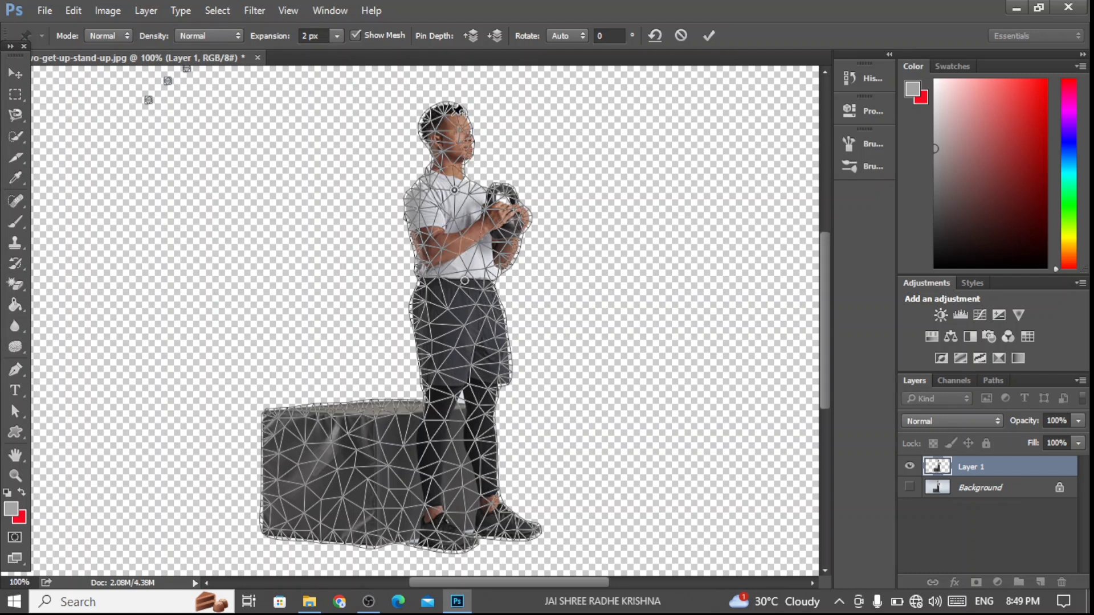
pyautogui.click(470, 385)
pyautogui.click(393, 543)
pyautogui.click(266, 409)
pyautogui.click(266, 534)
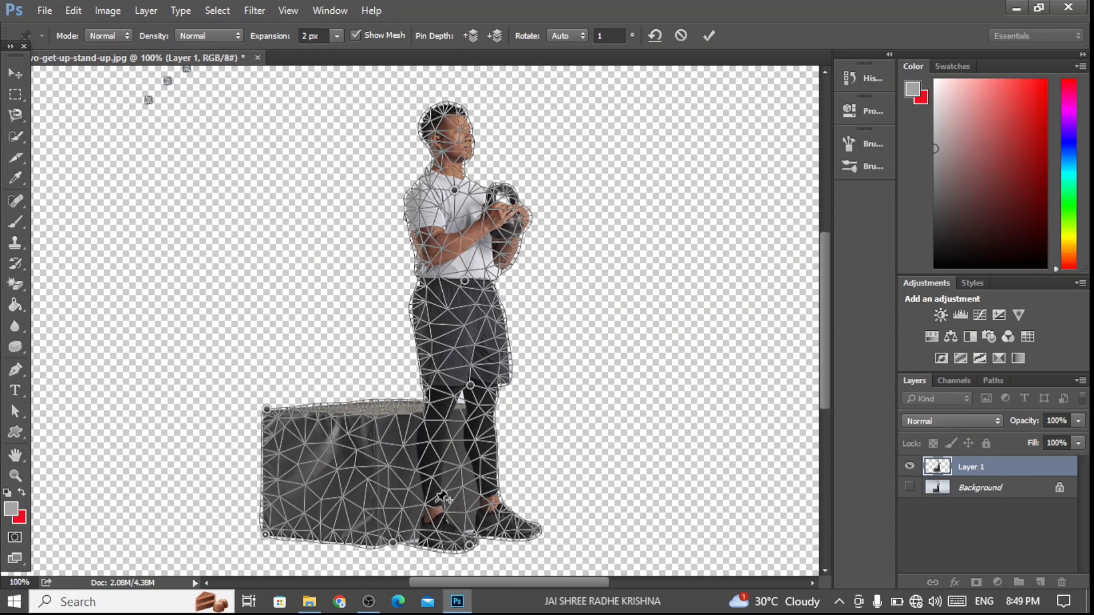
# Step: Lower the knee, waist and chest pins step by step until the hips rest on the box
pyautogui.moveTo(467, 382); pyautogui.dragTo(466, 393)
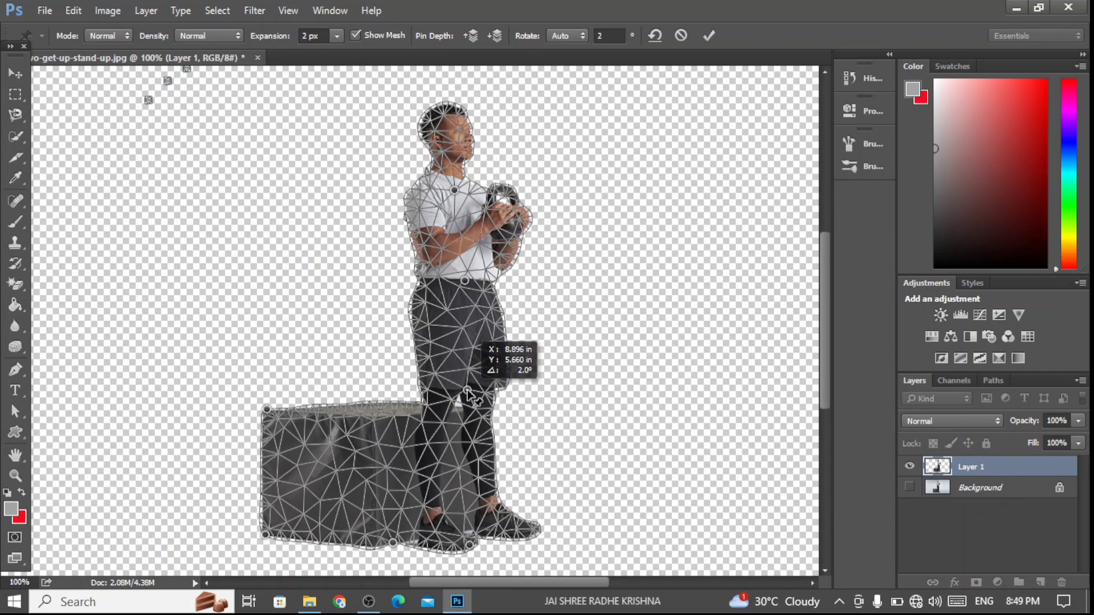
pyautogui.moveTo(466, 282); pyautogui.dragTo(458, 310)
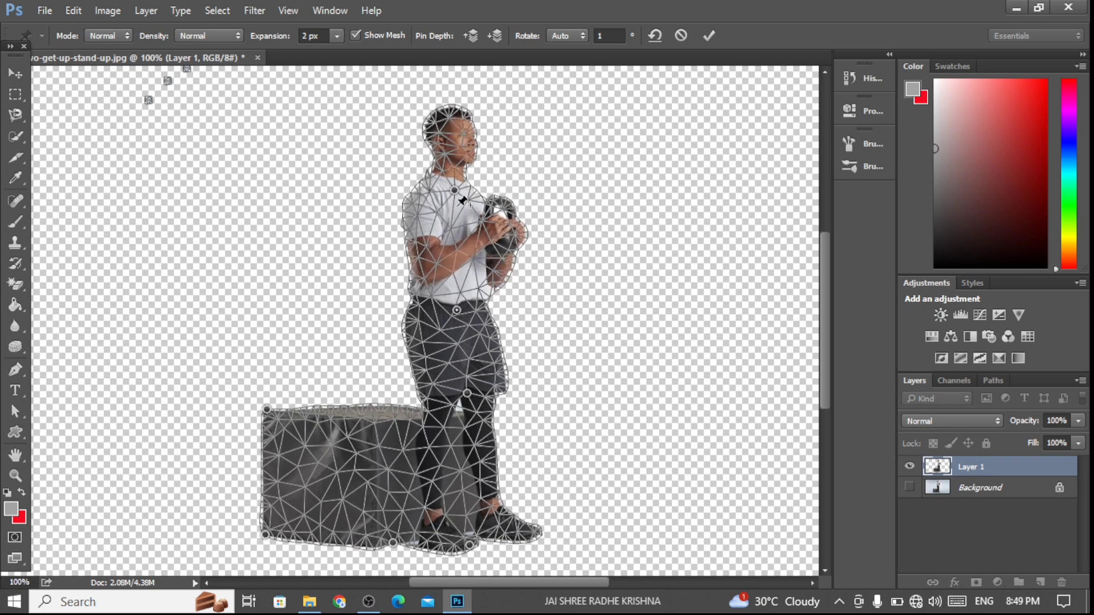
pyautogui.moveTo(454, 190); pyautogui.dragTo(440, 227)
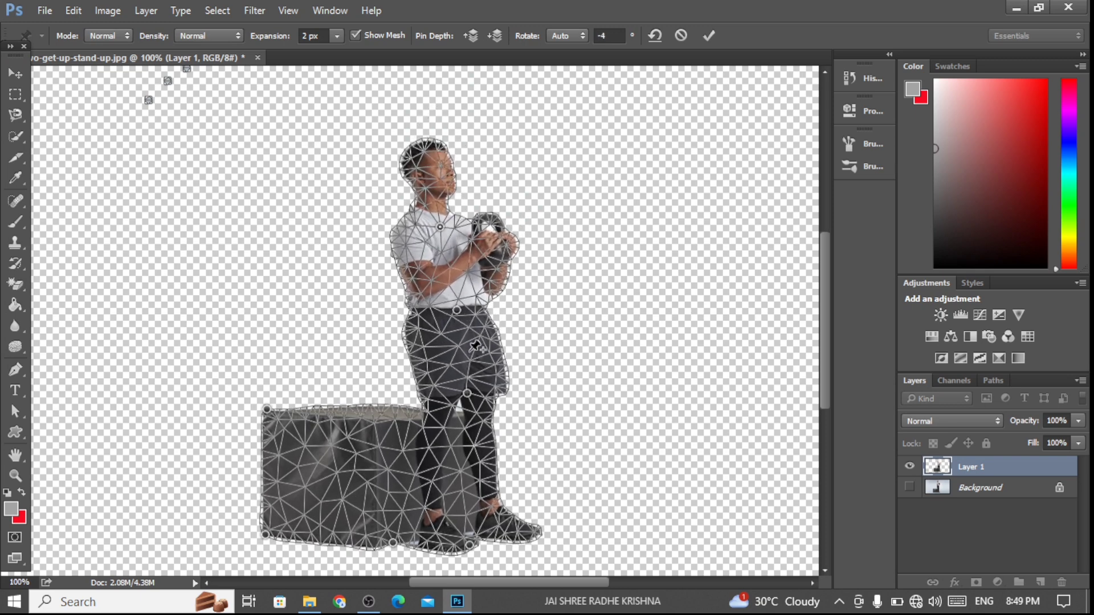
pyautogui.moveTo(457, 310); pyautogui.dragTo(440, 337)
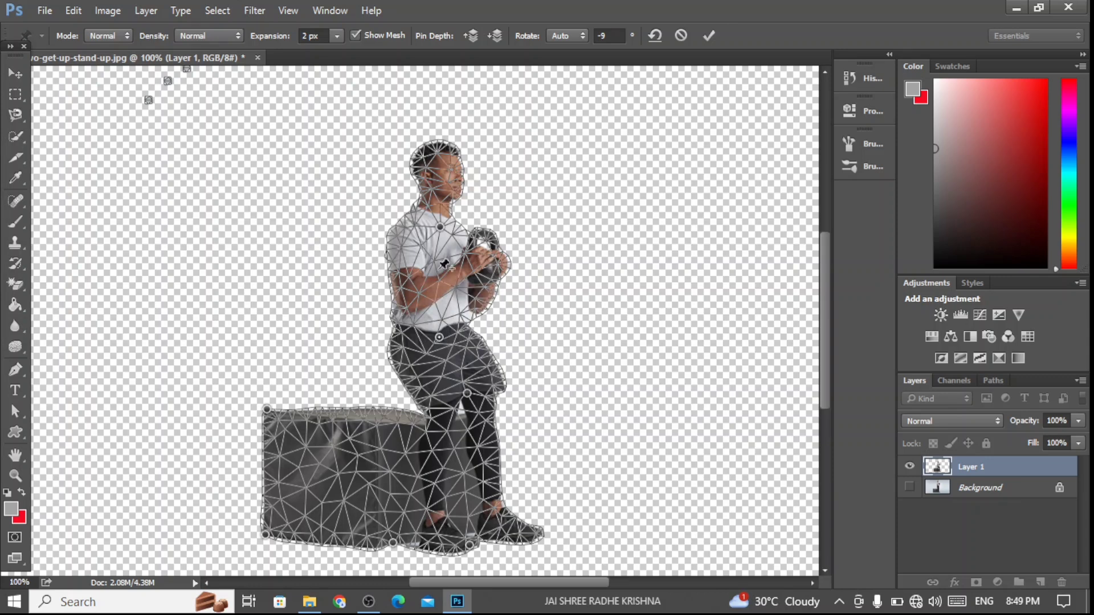
pyautogui.moveTo(440, 226); pyautogui.dragTo(431, 254)
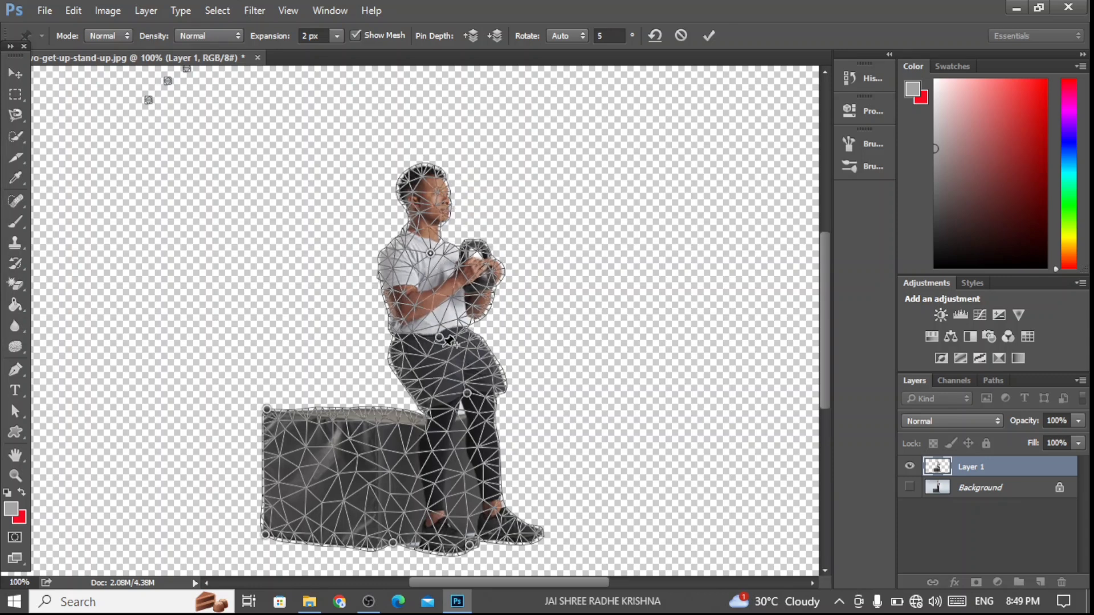
pyautogui.moveTo(440, 337); pyautogui.dragTo(423, 347)
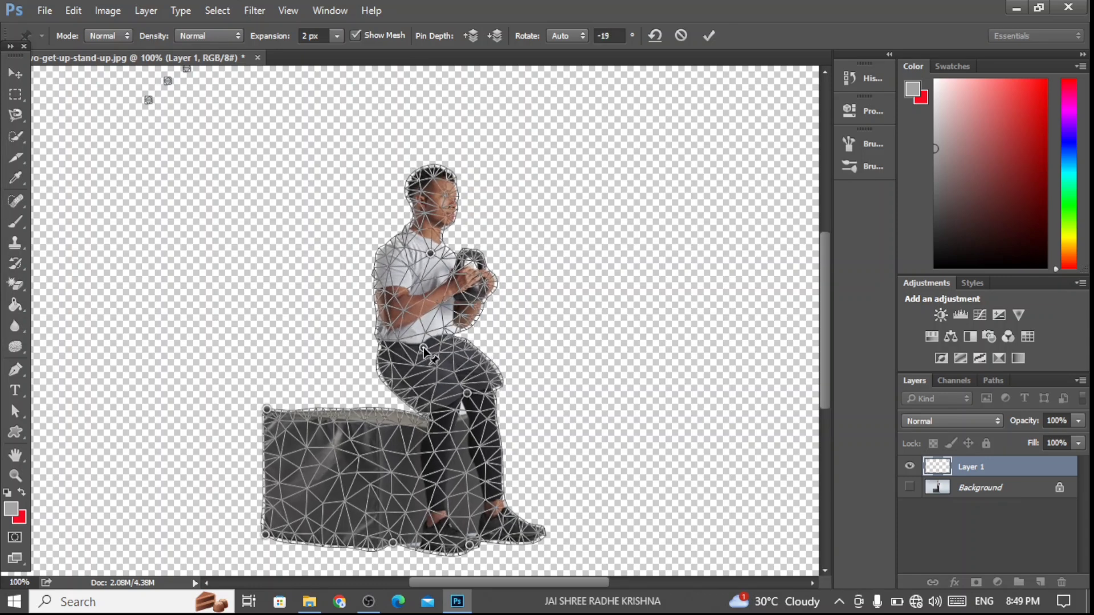
pyautogui.moveTo(436, 258); pyautogui.dragTo(425, 272)
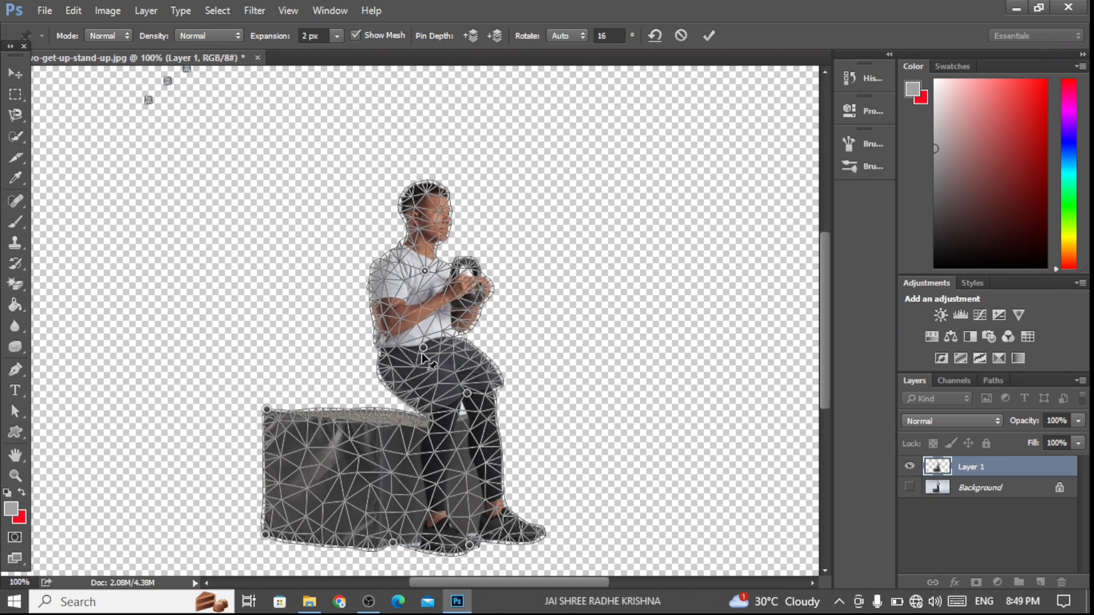
pyautogui.moveTo(423, 348); pyautogui.dragTo(413, 373)
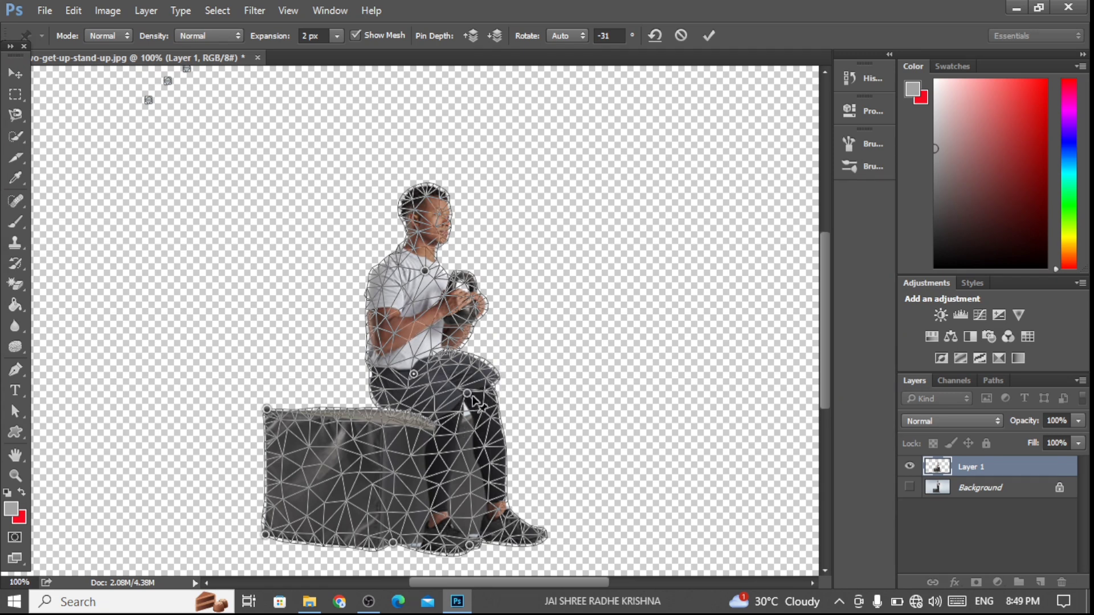
# Step: Refine the knee, hips and upper-body tilt, pin the lap, and apply the warp
pyautogui.moveTo(467, 393)
pyautogui.mouseDown()
pyautogui.moveTo(475, 415)
pyautogui.moveTo(486, 394)
pyautogui.mouseUp()
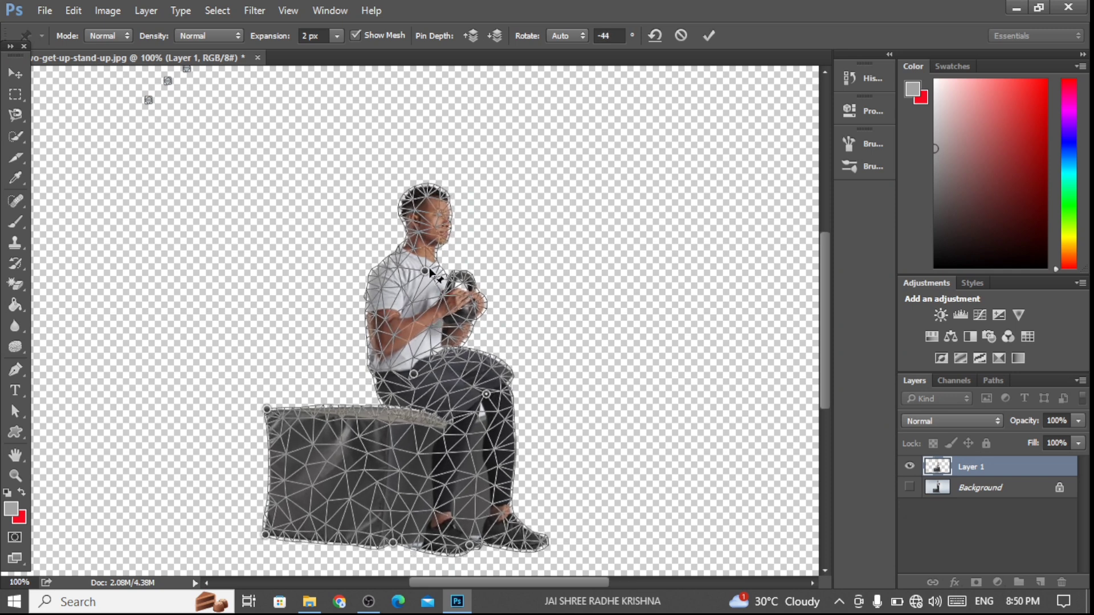
pyautogui.moveTo(429, 270); pyautogui.dragTo(418, 235)
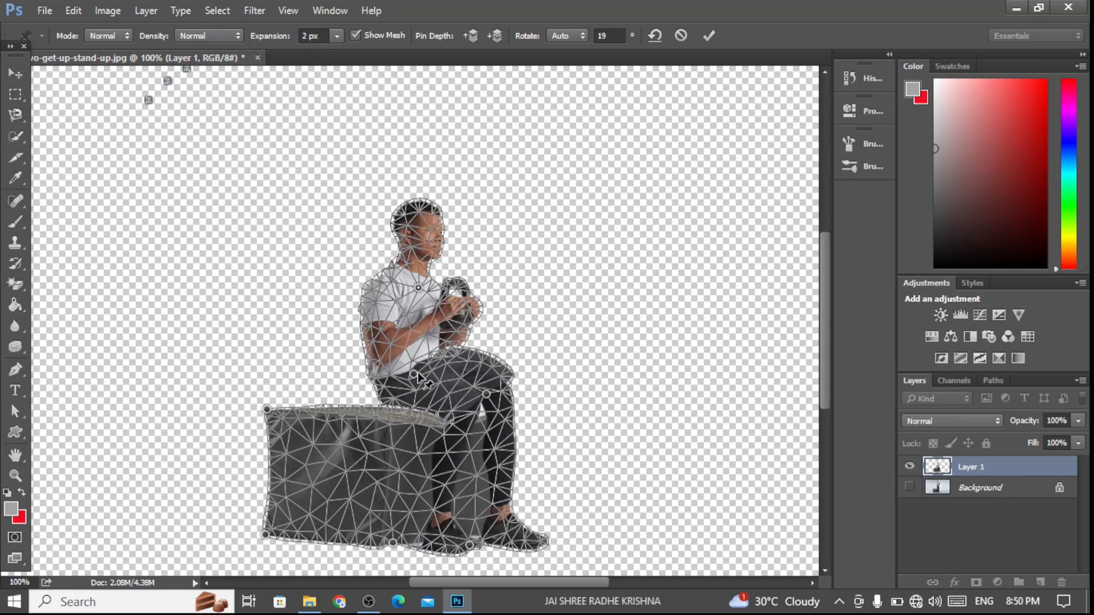
pyautogui.moveTo(418, 372)
pyautogui.mouseDown()
pyautogui.moveTo(431, 377)
pyautogui.moveTo(408, 379)
pyautogui.mouseUp()
pyautogui.moveTo(418, 293); pyautogui.dragTo(417, 308)
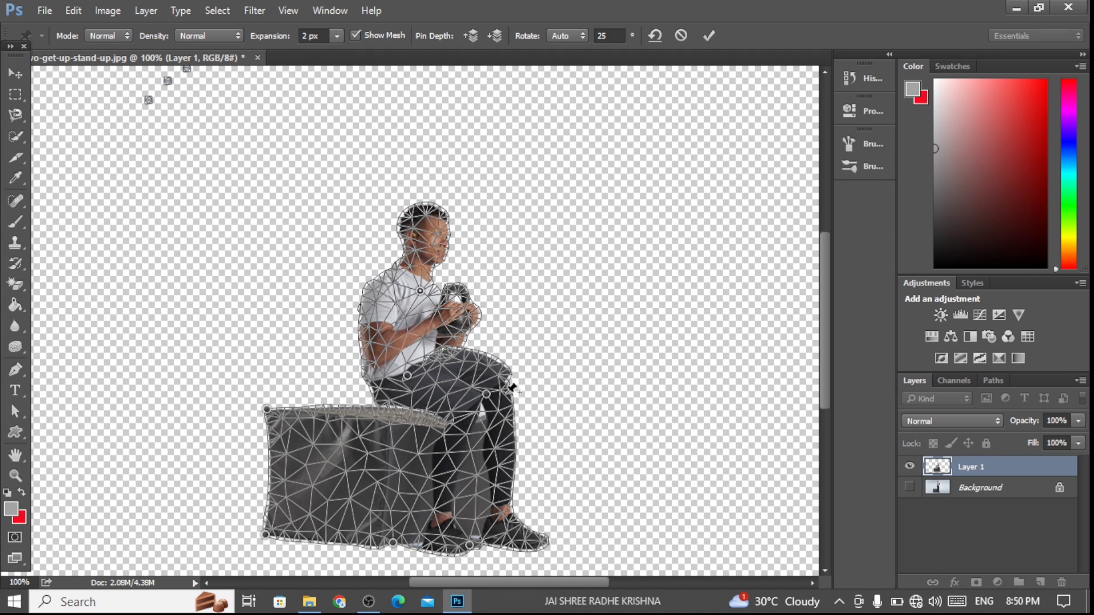
pyautogui.scroll(-1, 372, 459)
pyautogui.scroll(-1, 372, 459)
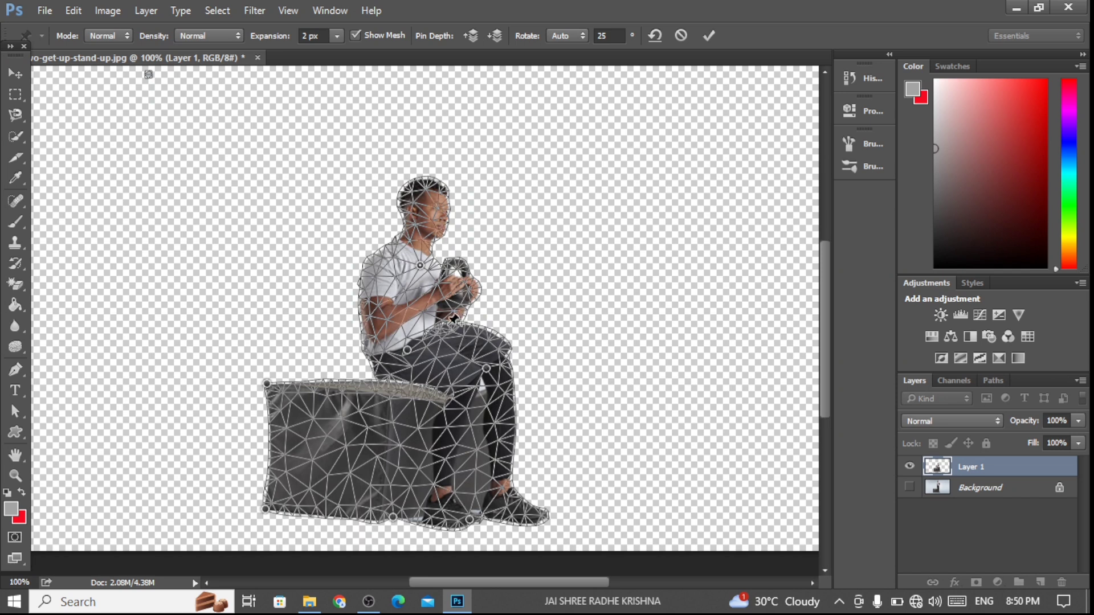
pyautogui.moveTo(455, 318)
pyautogui.mouseDown()
pyautogui.moveTo(446, 337)
pyautogui.moveTo(448, 311)
pyautogui.moveTo(449, 325)
pyautogui.mouseUp()
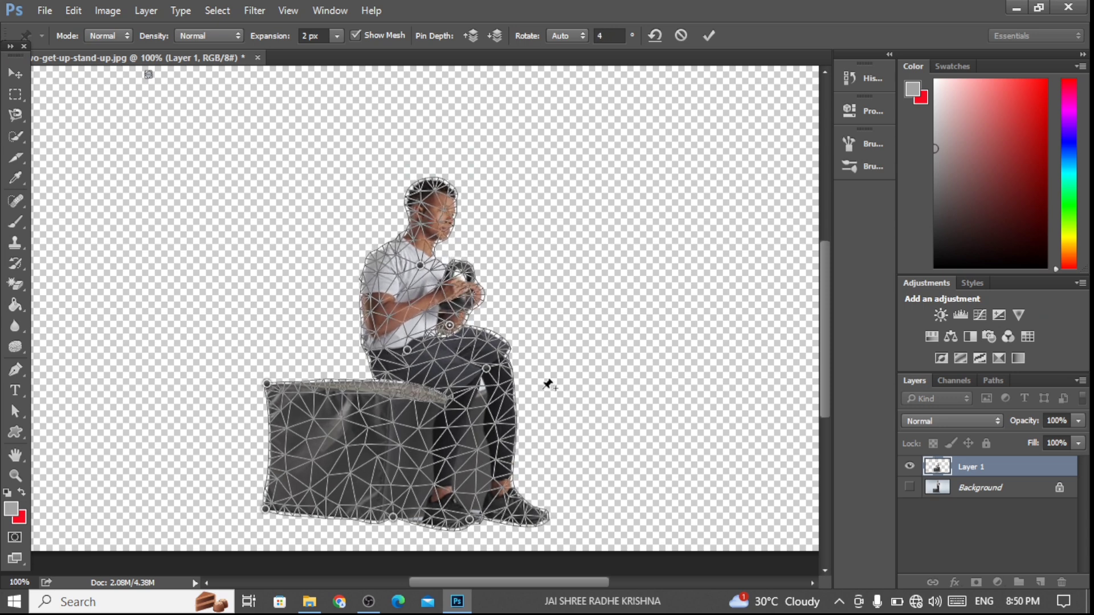
pyautogui.click(453, 337)
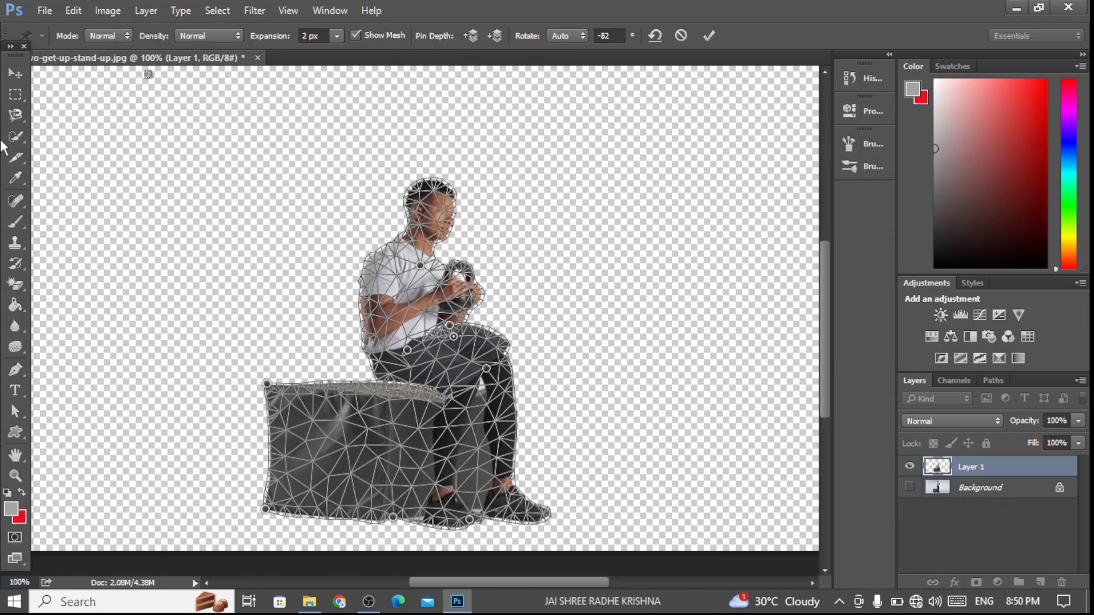
pyautogui.click(9, 80)
# Step: Apply the seated pose, nudge the man and box up, and show the Background layer
pyautogui.click(468, 222)
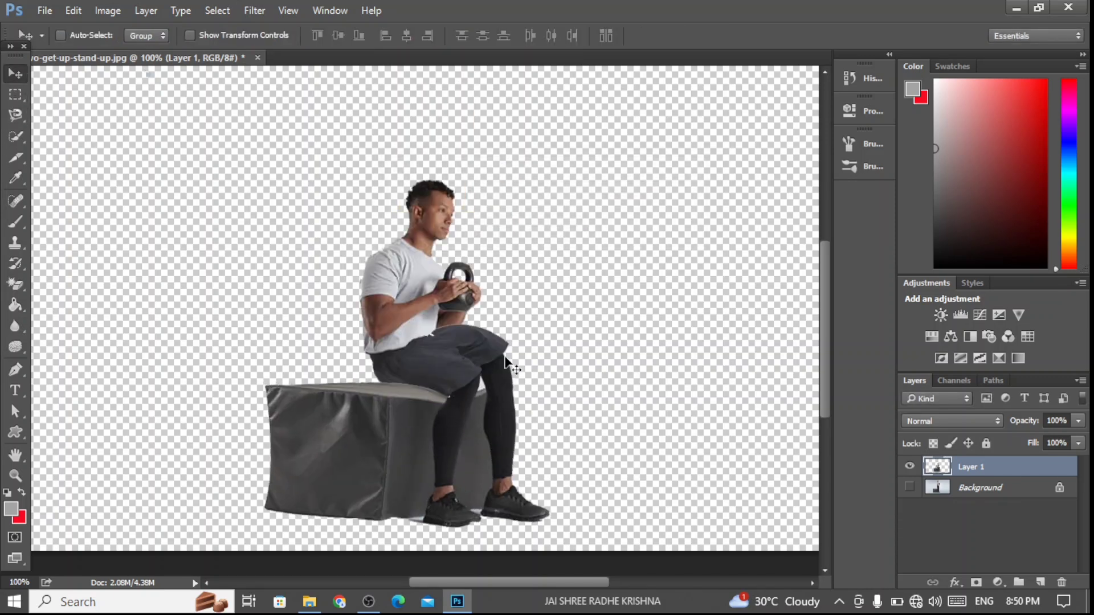
pyautogui.moveTo(494, 345); pyautogui.dragTo(500, 318)
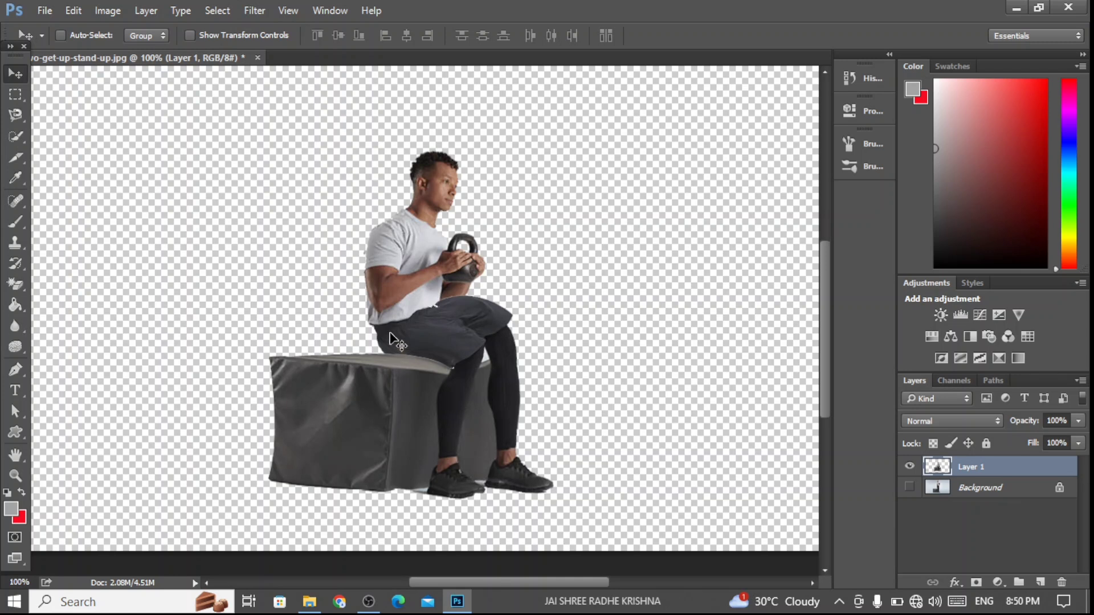
pyautogui.click(910, 487)
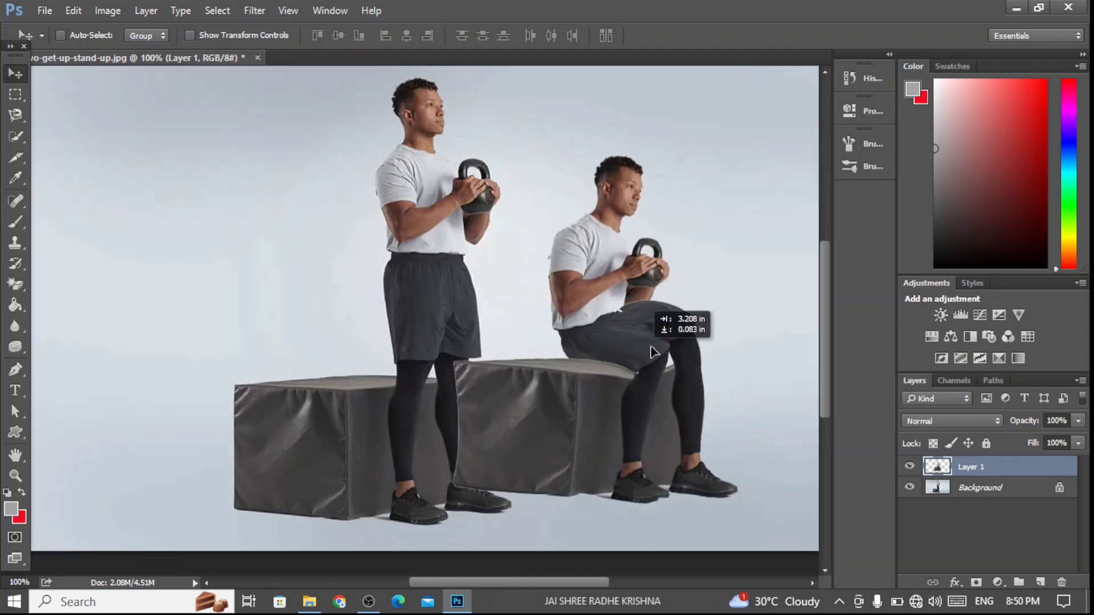
# Step: Move the seated man and his box to sit right of the standing man
pyautogui.moveTo(448, 349); pyautogui.dragTo(684, 346)
pyautogui.moveTo(428, 419)
pyautogui.mouseDown()
pyautogui.moveTo(383, 418)
pyautogui.moveTo(707, 358)
pyautogui.mouseUp()
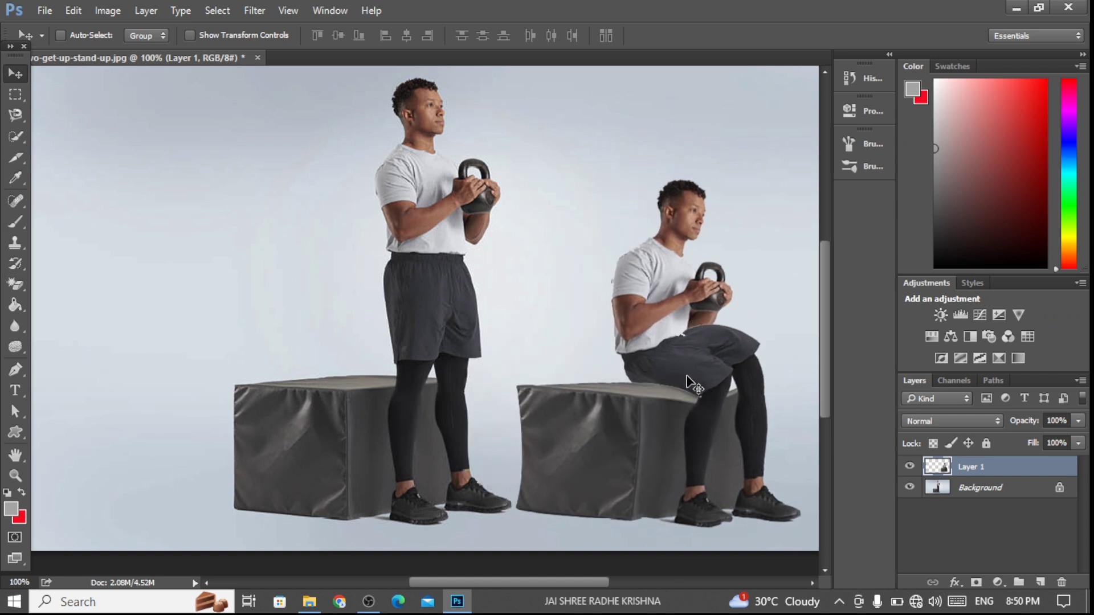
pyautogui.moveTo(660, 380); pyautogui.dragTo(608, 347)
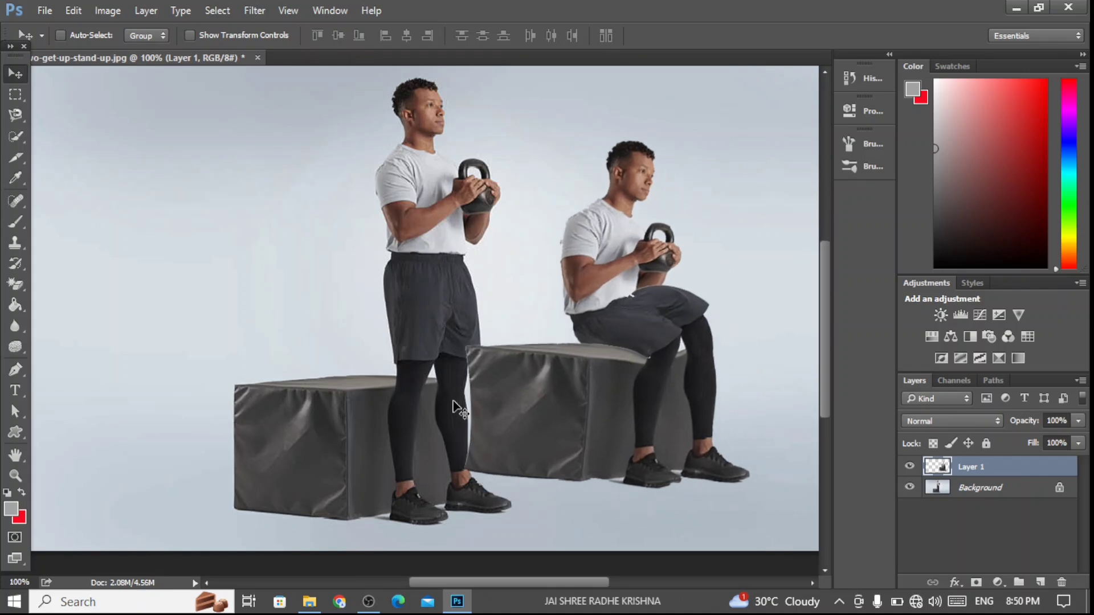
pyautogui.moveTo(601, 406); pyautogui.dragTo(615, 423)
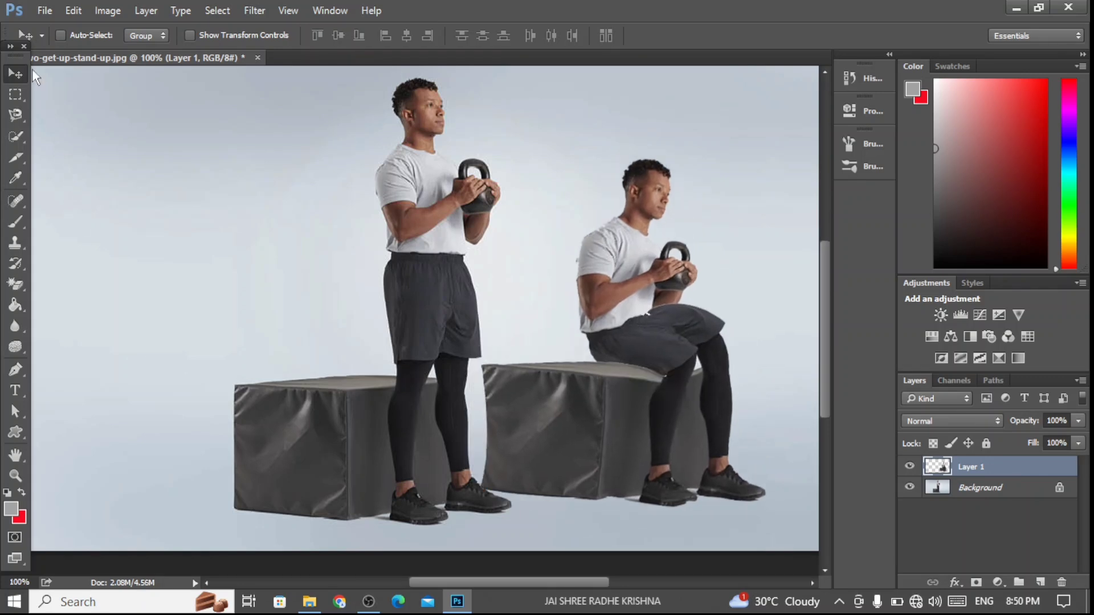
# Step: Start Puppet Warp on the seated man, pinning his knee and thigh and adjusting the knee
pyautogui.click(72, 11)
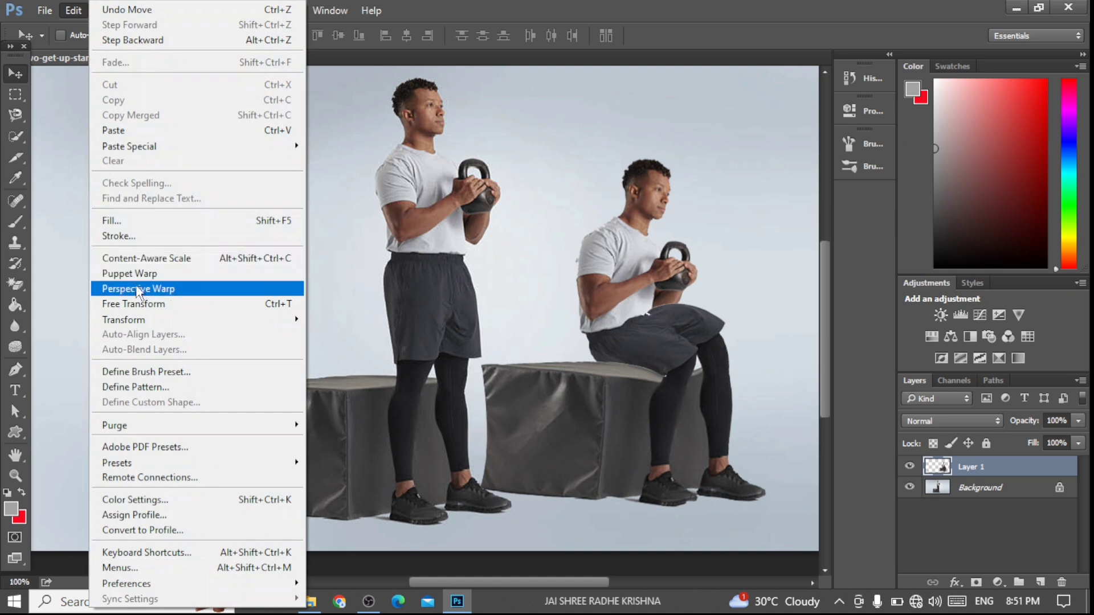
pyautogui.click(151, 274)
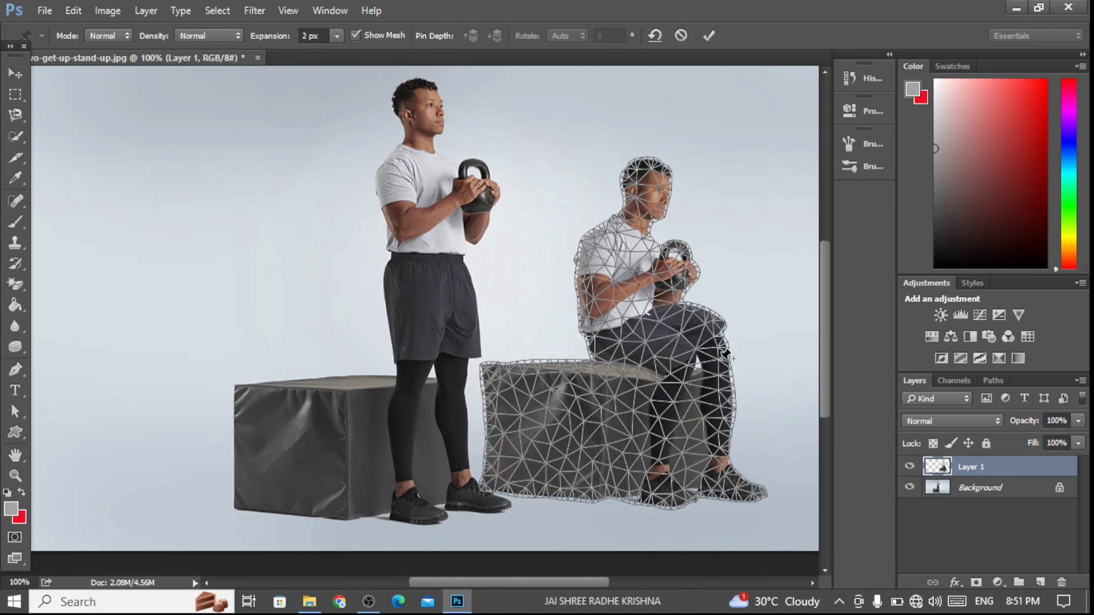
pyautogui.click(720, 360)
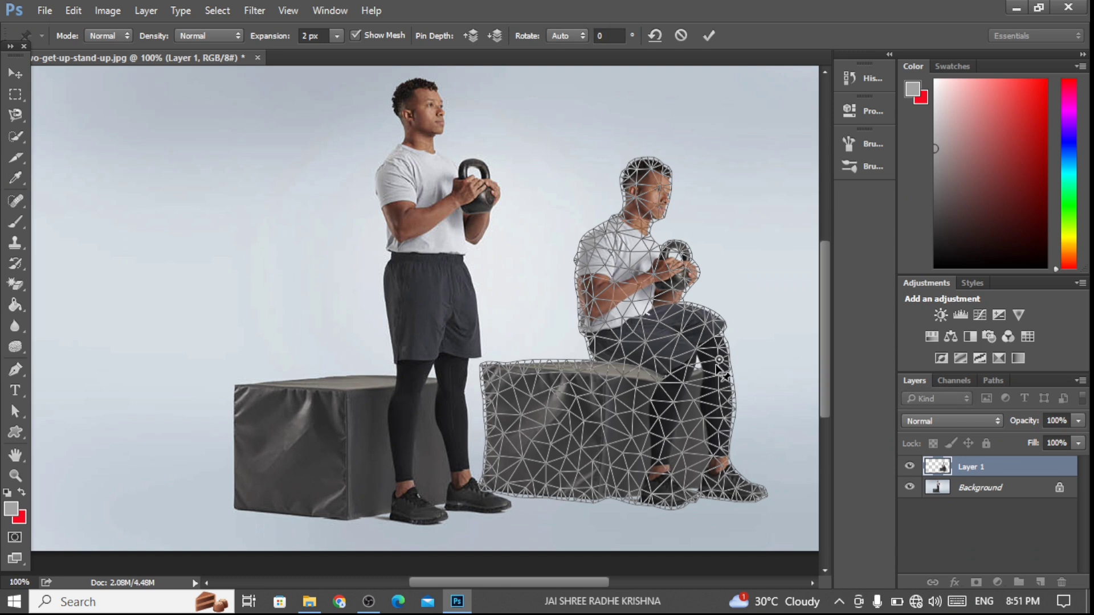
pyautogui.moveTo(720, 361); pyautogui.dragTo(719, 370)
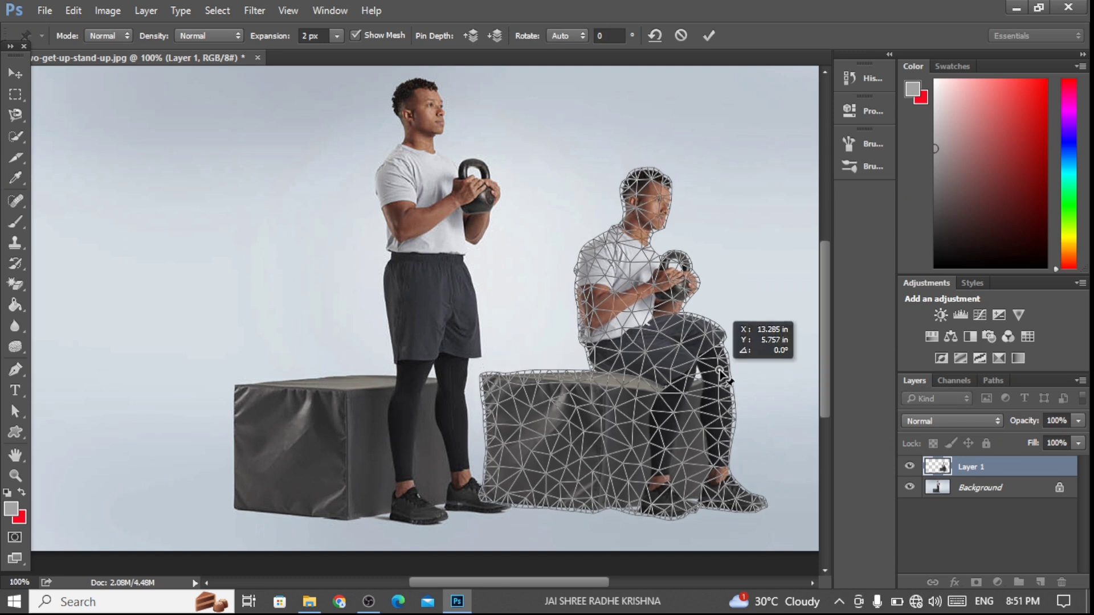
pyautogui.click(651, 321)
pyautogui.moveTo(719, 371); pyautogui.dragTo(719, 366)
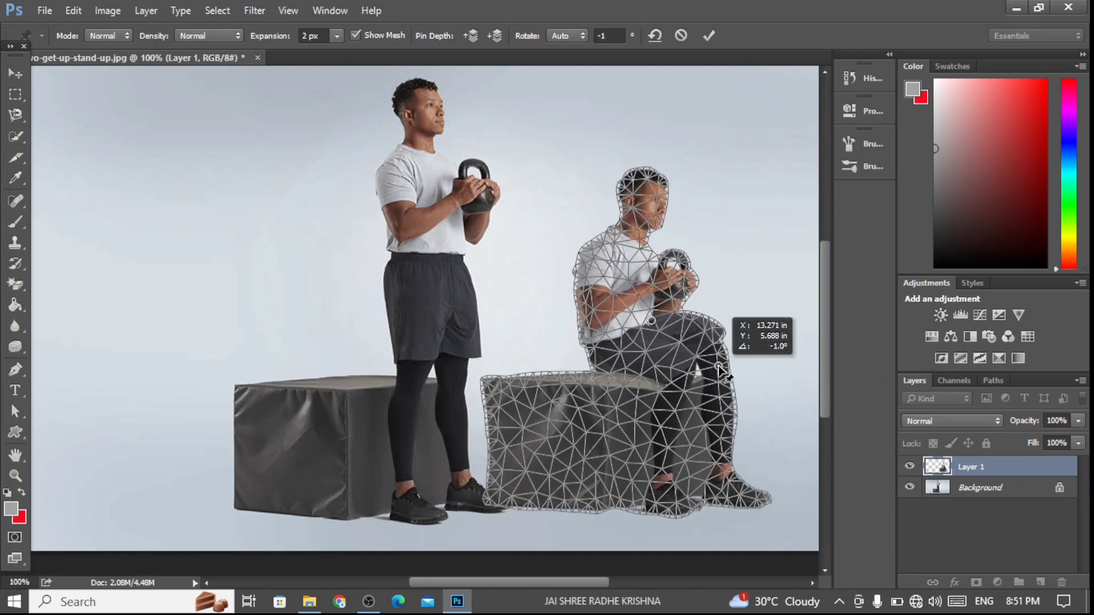
# Step: Pin the box corners and neck, then tilt the head and adjust the left arm
pyautogui.click(483, 385)
pyautogui.click(489, 503)
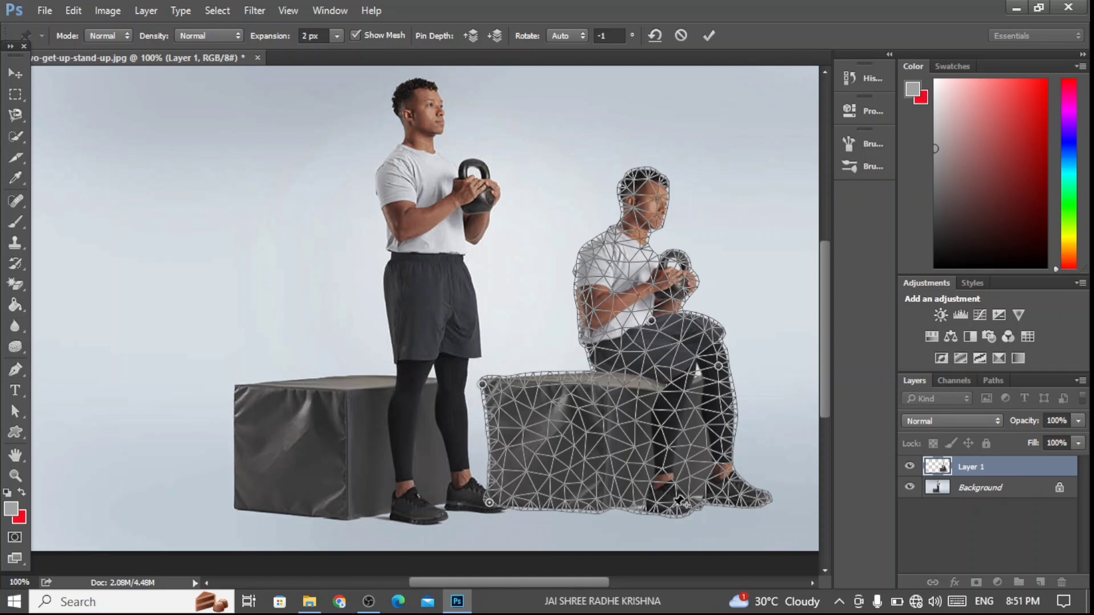
pyautogui.click(622, 503)
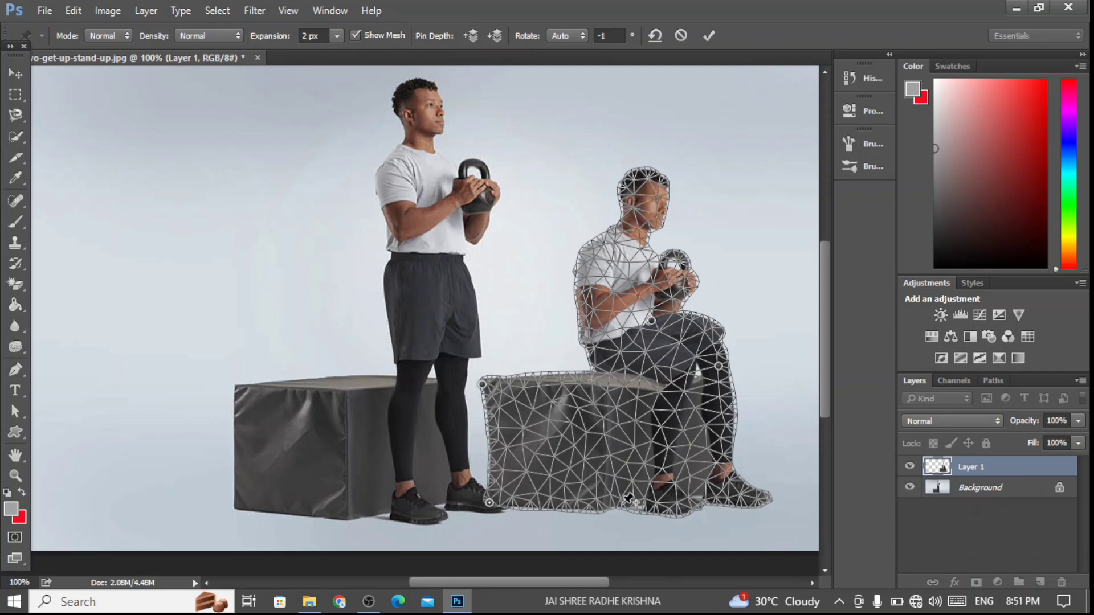
pyautogui.click(618, 229)
pyautogui.moveTo(633, 181); pyautogui.dragTo(617, 197)
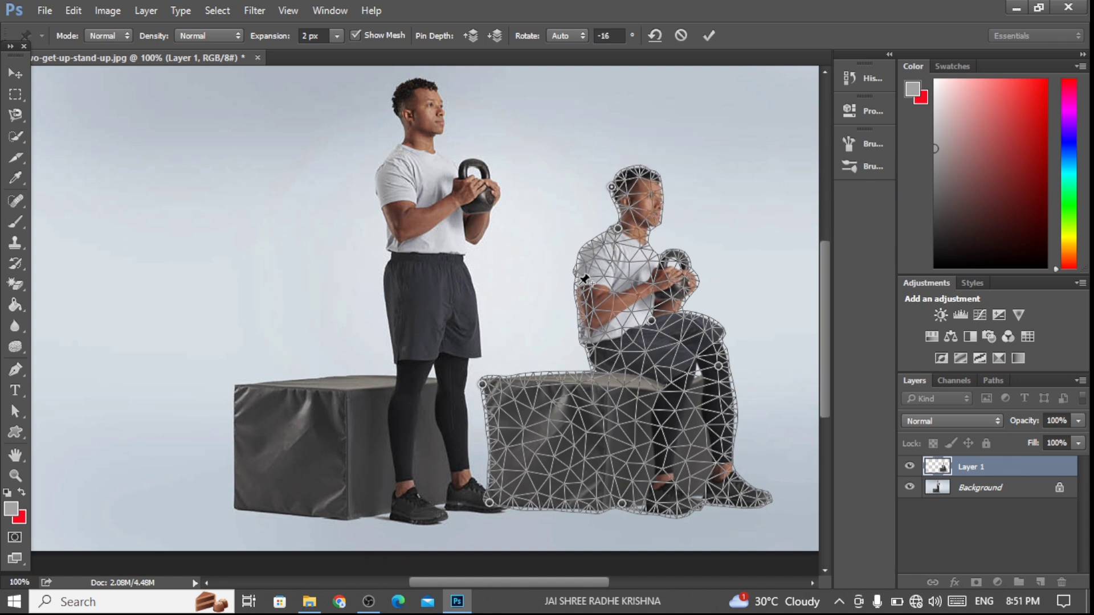
pyautogui.moveTo(587, 285); pyautogui.dragTo(571, 283)
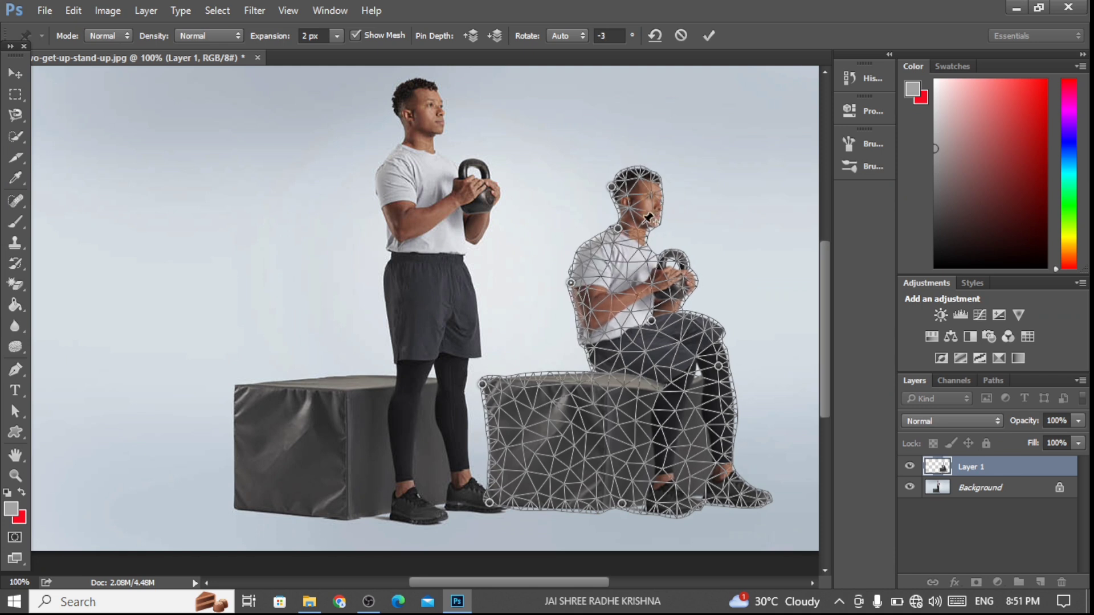
pyautogui.moveTo(617, 228); pyautogui.dragTo(600, 200)
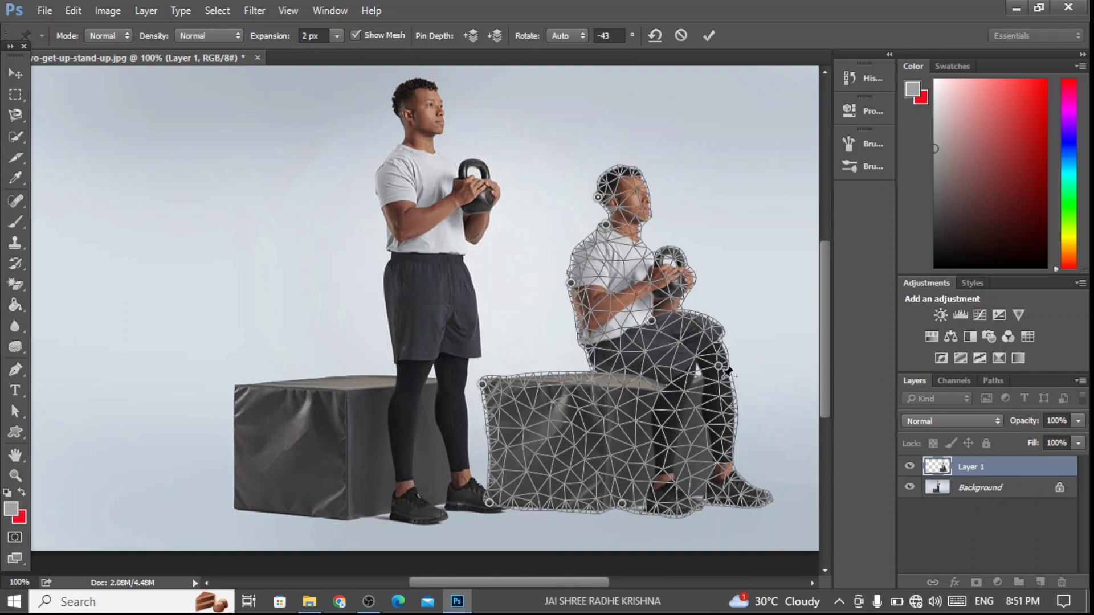
# Step: Pin the outer knee, reshape the bent leg inward, and commit the warp
pyautogui.click(713, 334)
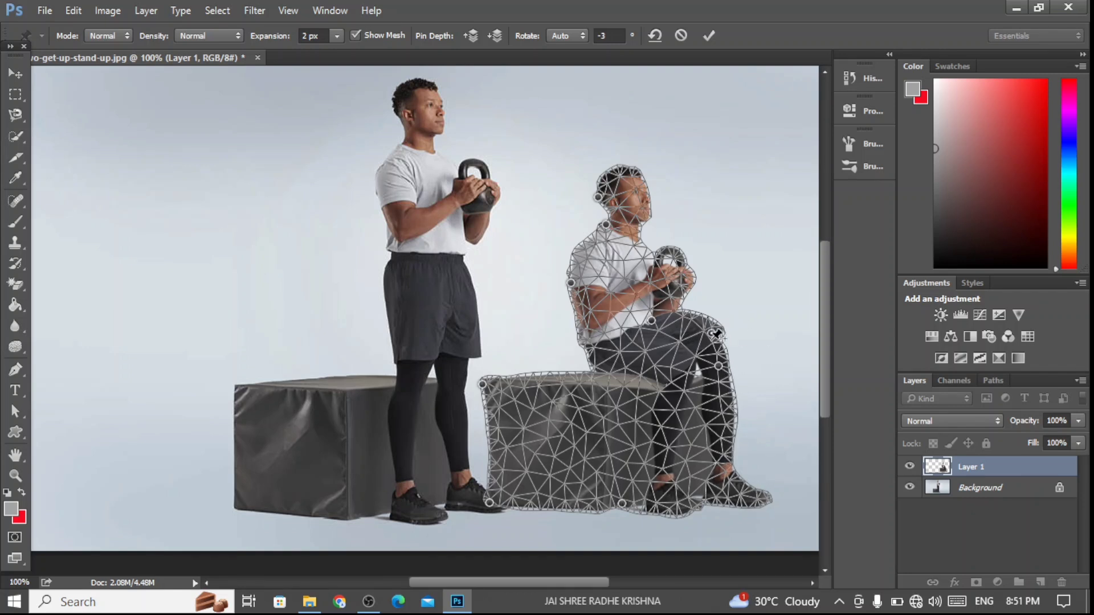
pyautogui.moveTo(717, 335); pyautogui.dragTo(726, 383)
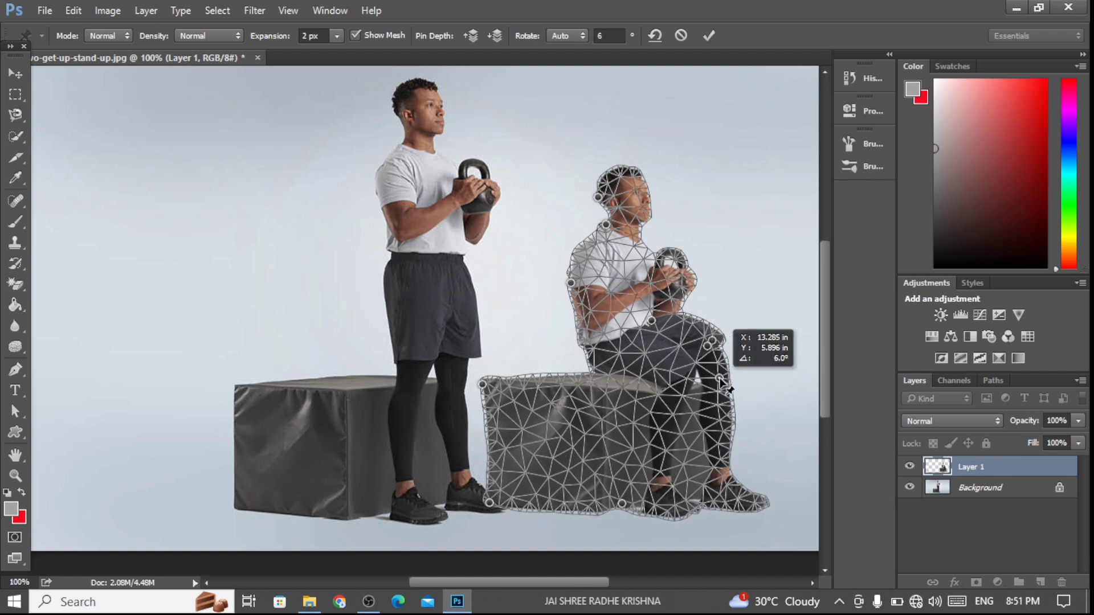
pyautogui.moveTo(735, 391); pyautogui.dragTo(706, 385)
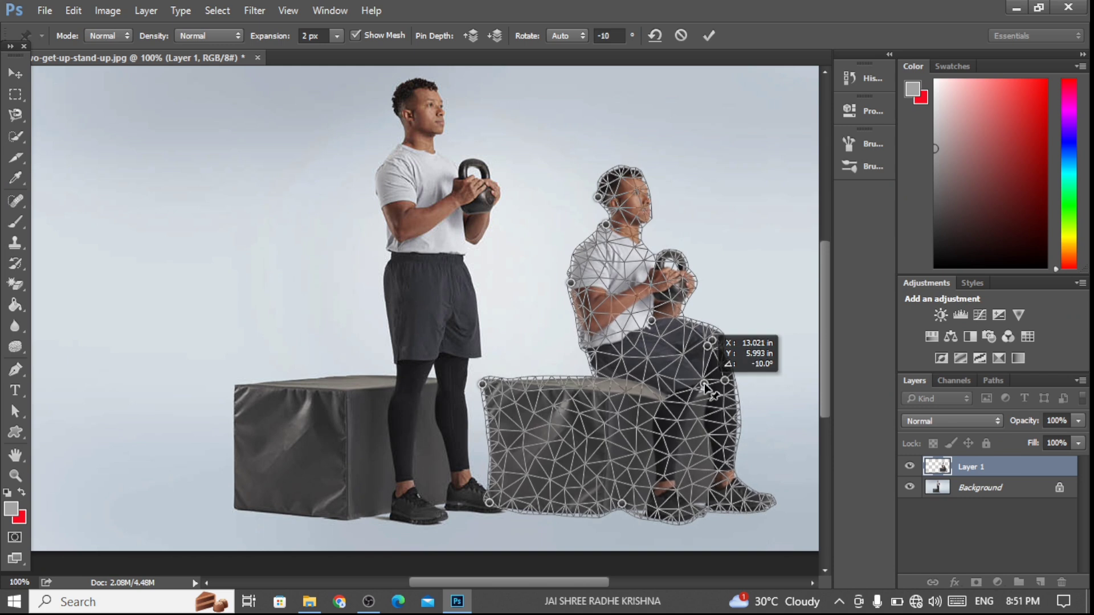
pyautogui.moveTo(706, 386); pyautogui.dragTo(698, 391)
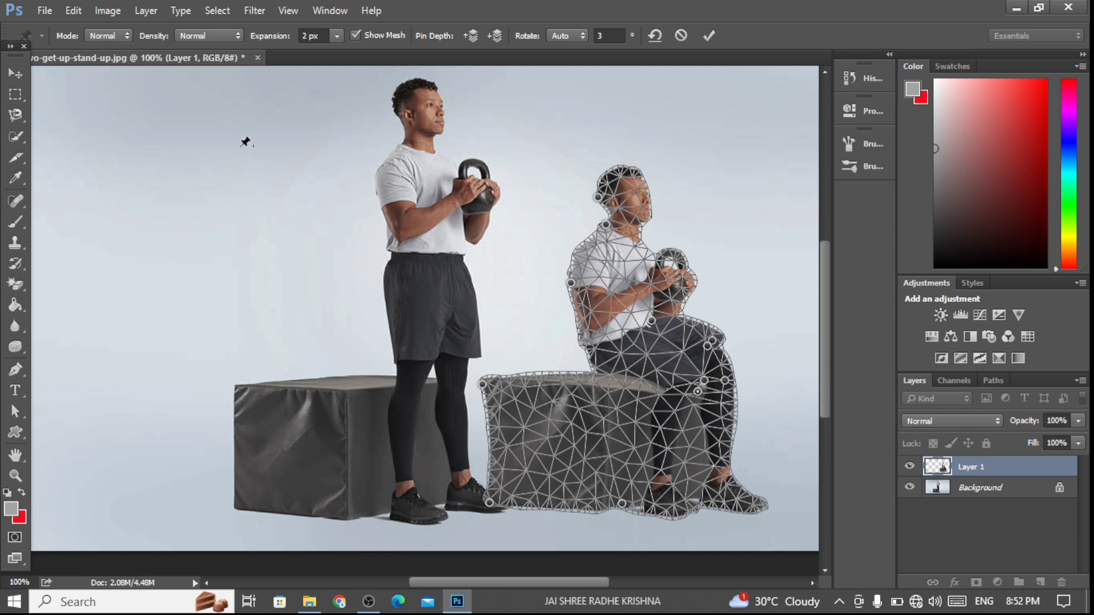
pyautogui.click(15, 73)
# Step: Confirm the puppet warp, review the seated copy on its box, and open the Edit menu
pyautogui.click(452, 234)
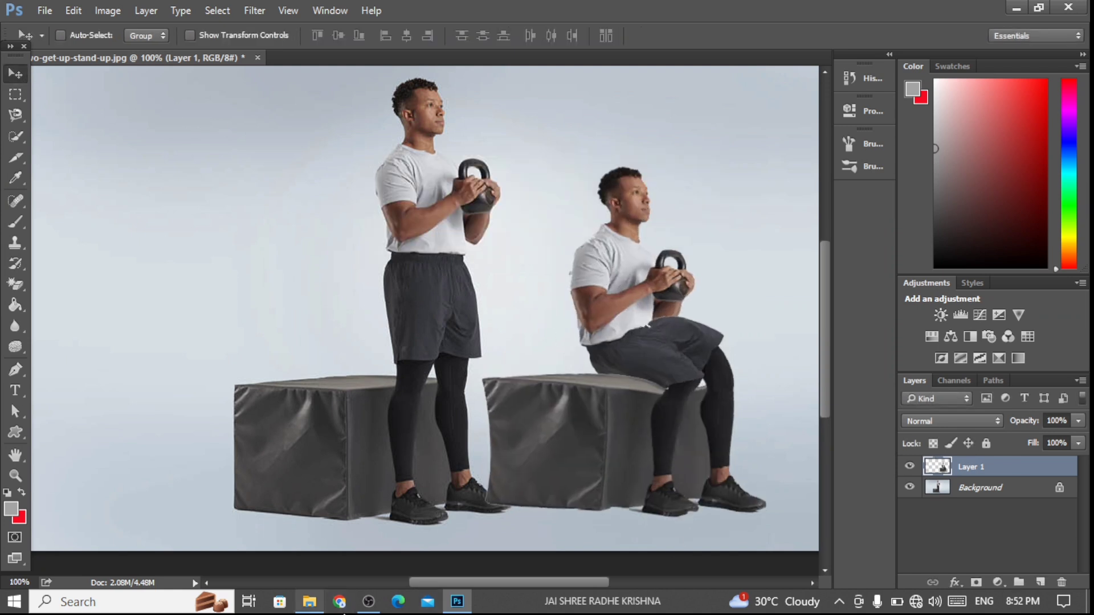
pyautogui.scroll(-2, 520, 338)
pyautogui.scroll(-1, 520, 338)
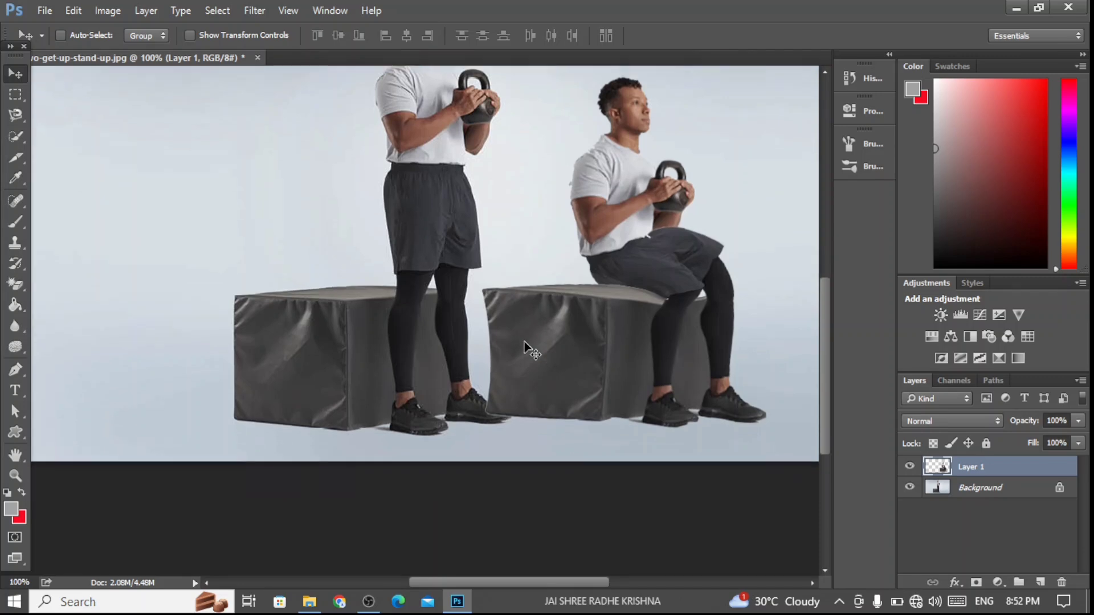
pyautogui.scroll(2, 519, 338)
pyautogui.scroll(3, 518, 336)
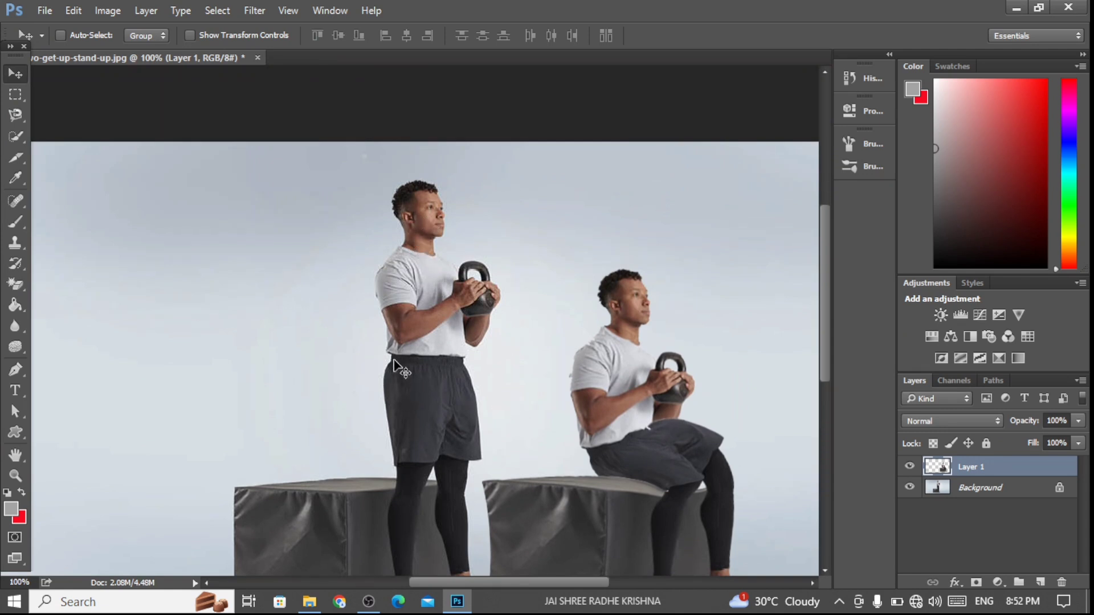
pyautogui.scroll(-2, 488, 317)
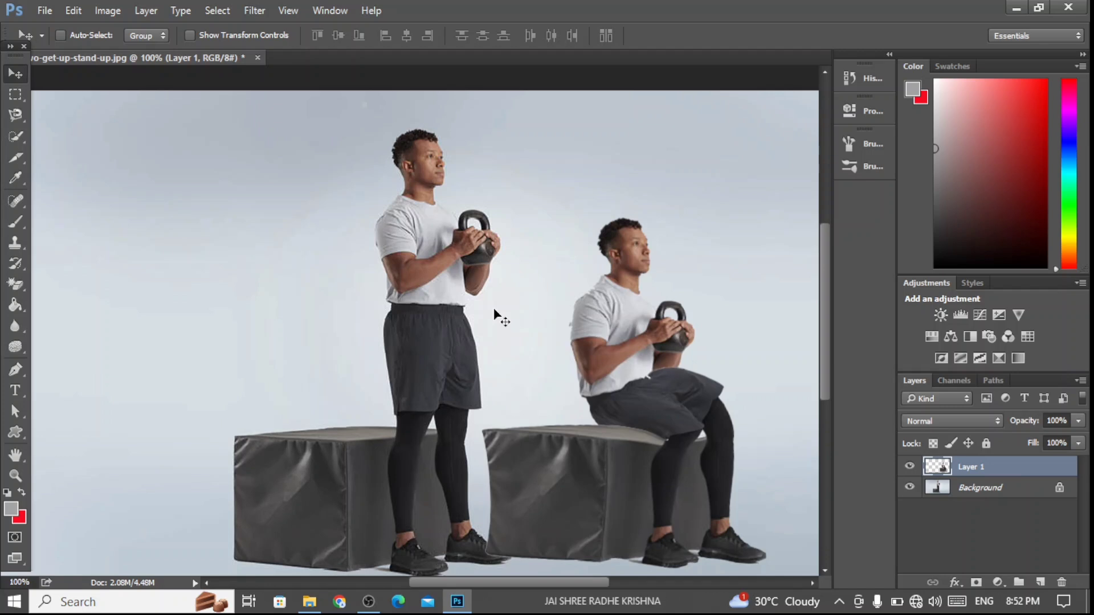
pyautogui.click(73, 12)
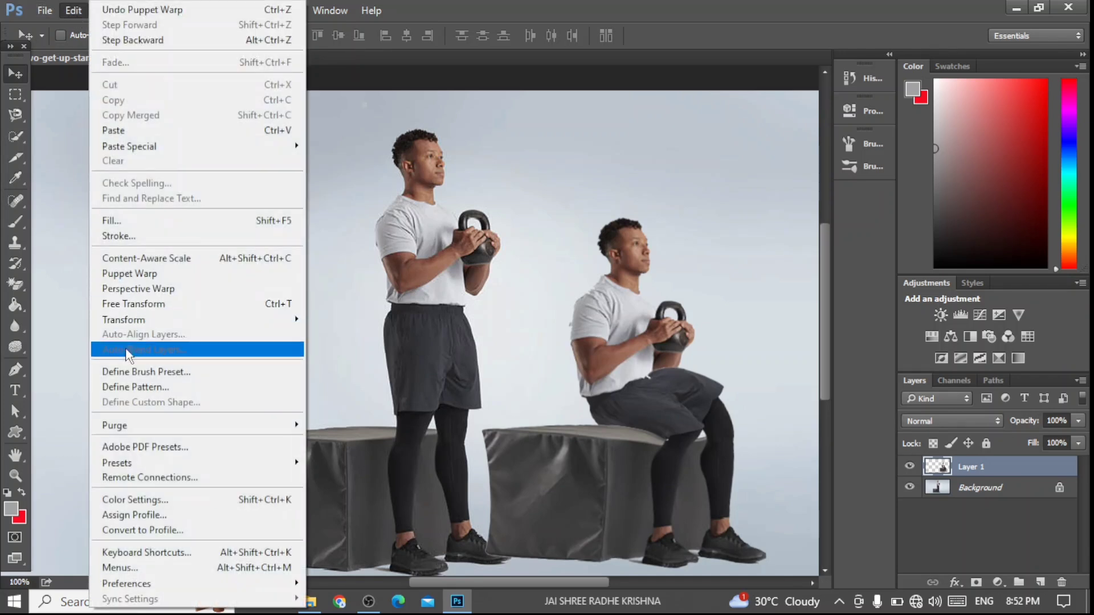